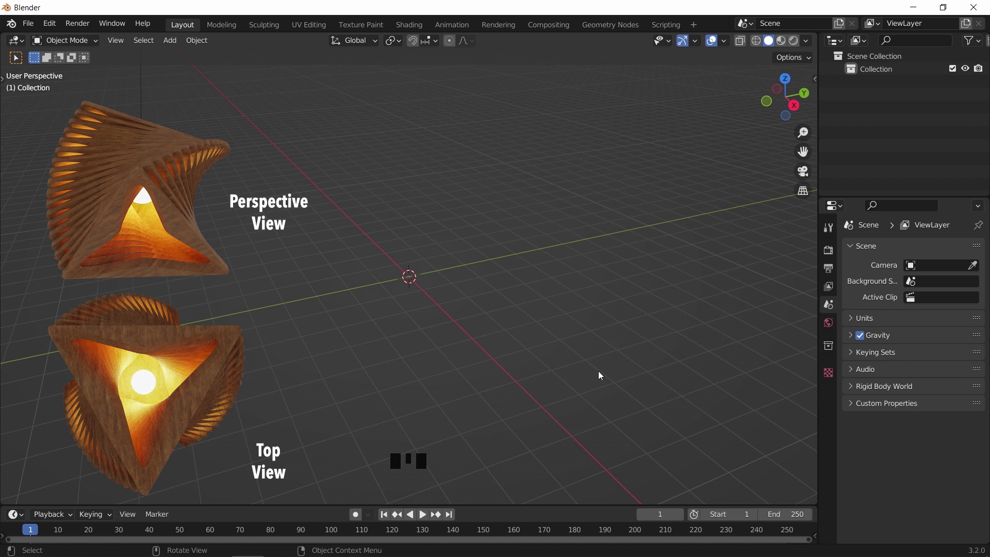
Add a mesh circle at the origin and set its vertices to 3 in top view to form a triangle
key(shift+a)
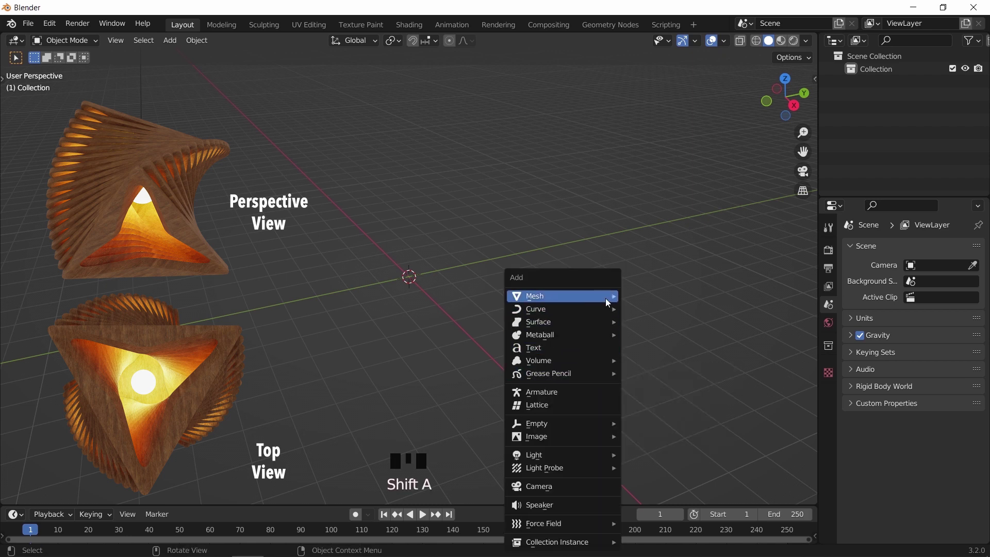
mouse_move(611, 302)
click(658, 321)
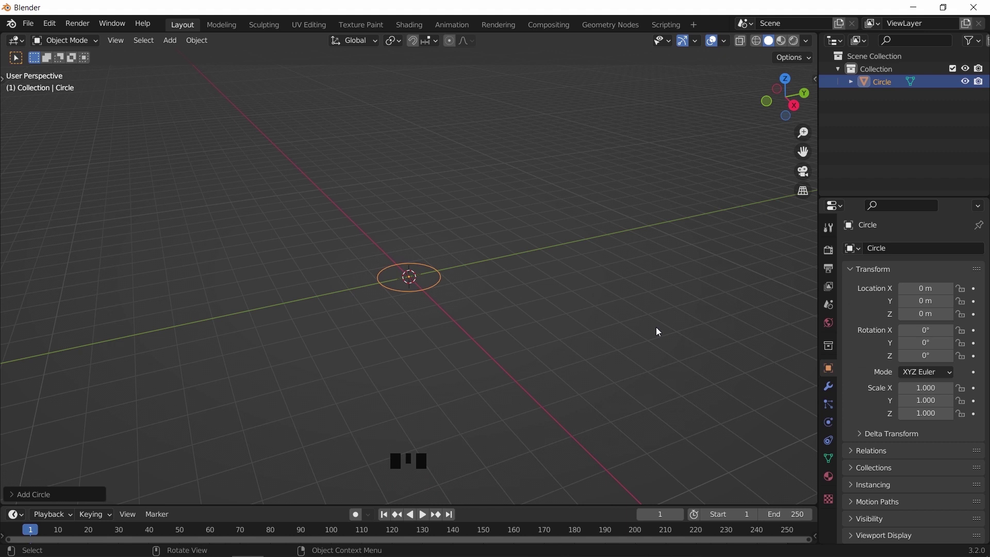
key(KP_7)
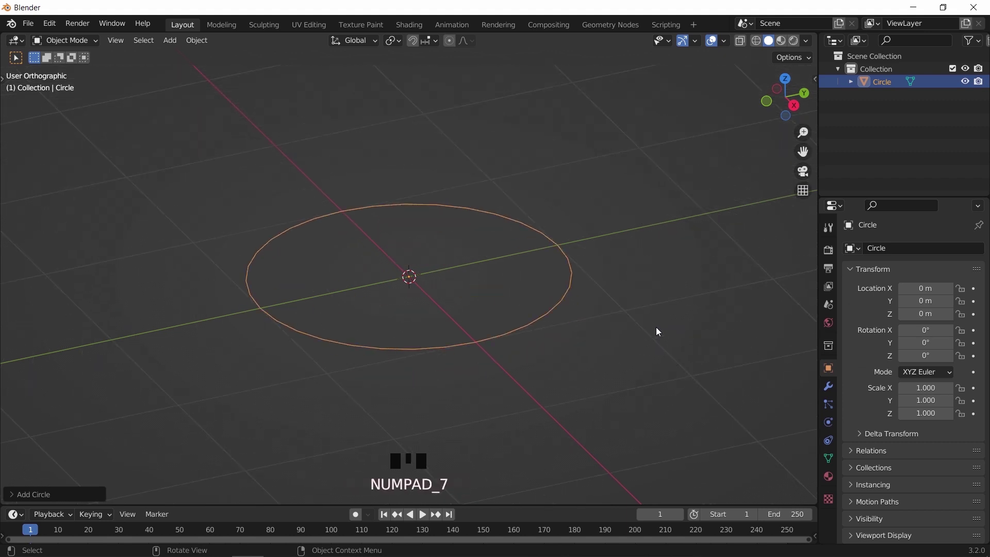
click(81, 492)
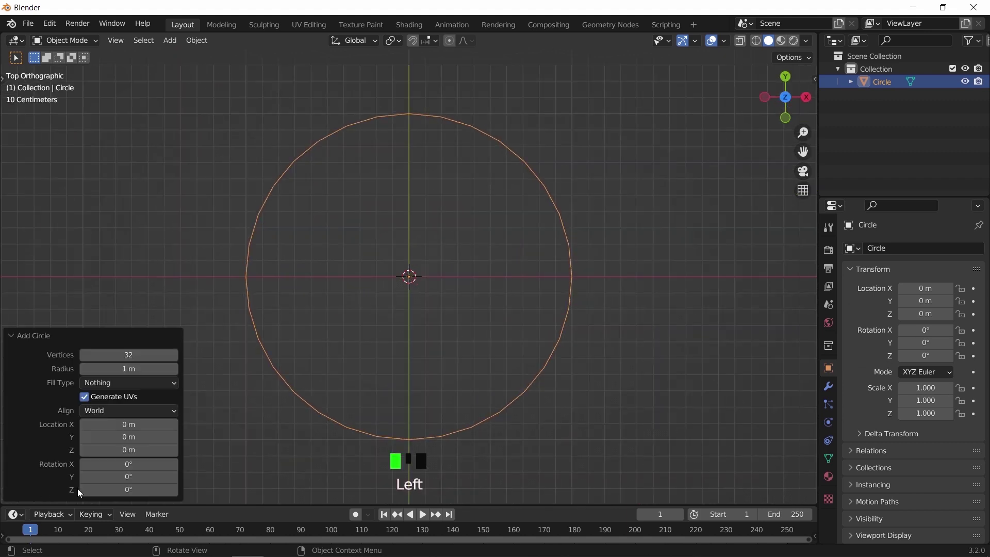
double_click(96, 357)
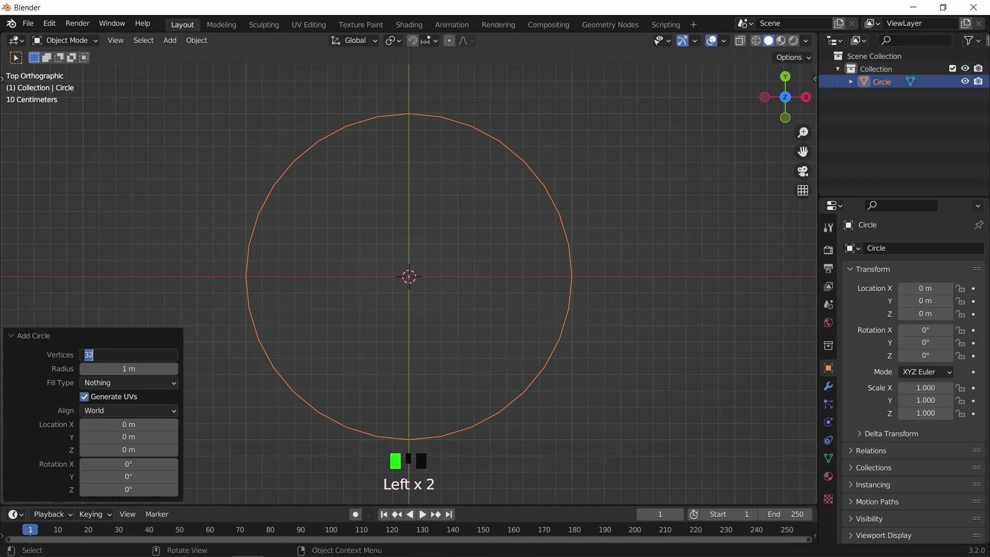
text(3)
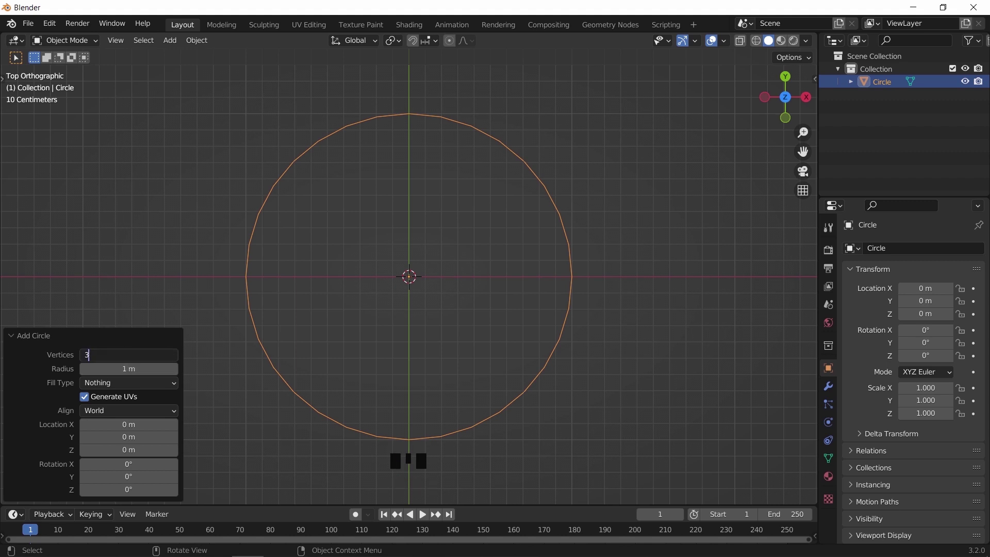
key(Return)
Set the triangle's radius to 0.3 m and frame it in the view
click(128, 368)
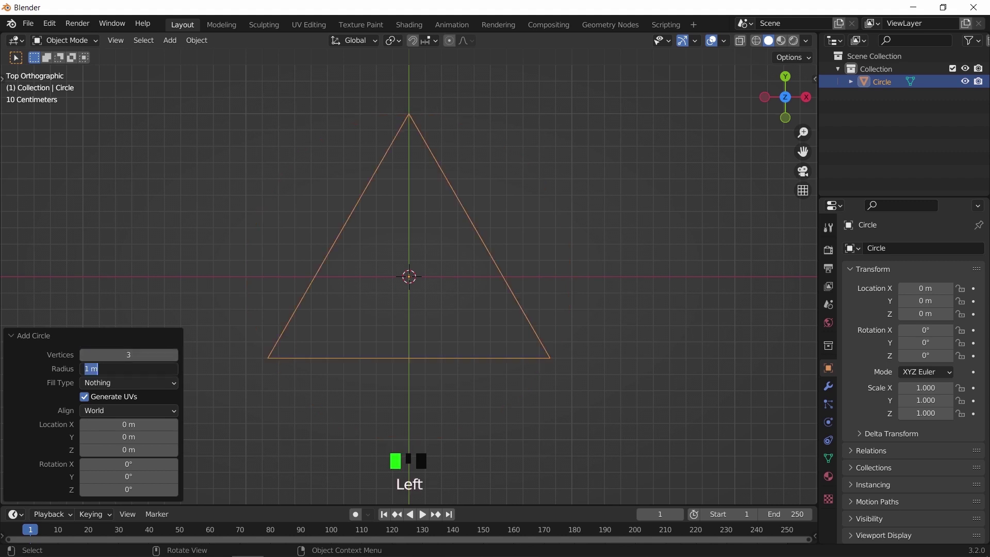
text(0.3)
key(Return)
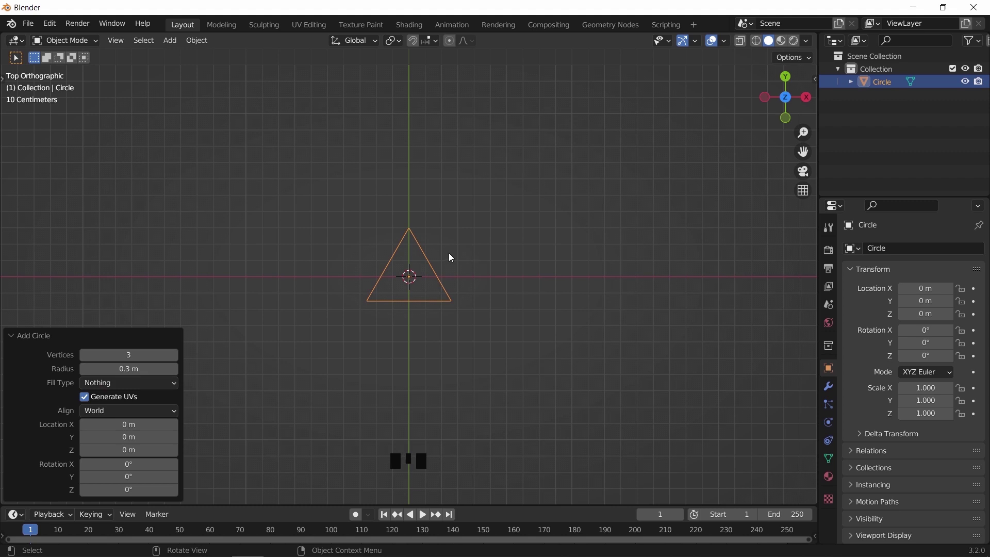
key(KP_Decimal)
click(511, 243)
click(477, 253)
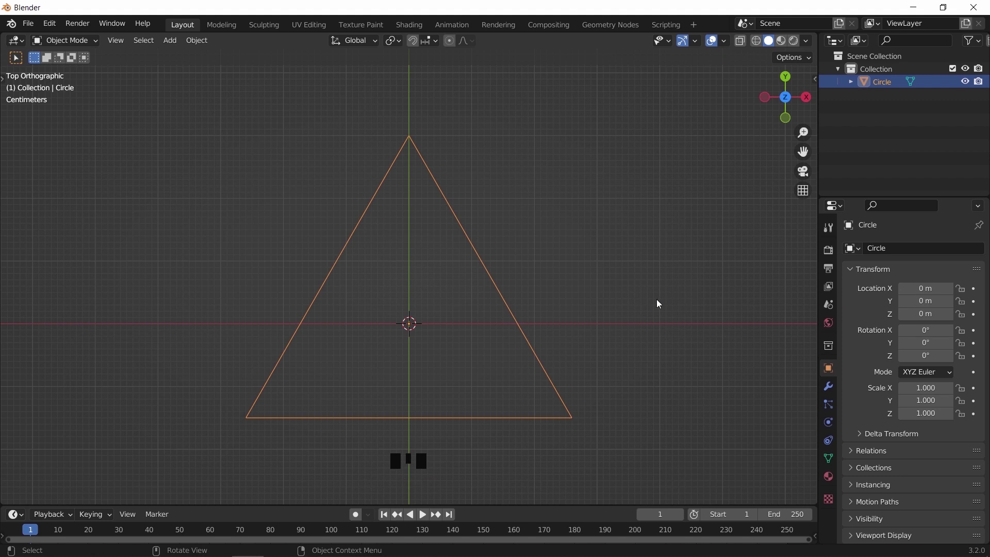
Add a Solidify modifier to the triangle, set its offset to 1, and apply it
click(828, 387)
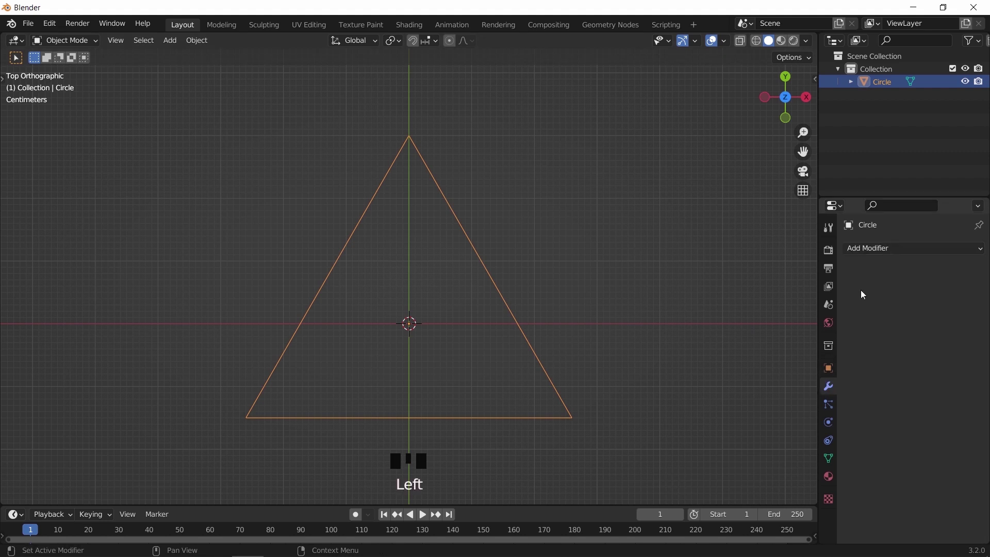
click(878, 250)
click(749, 466)
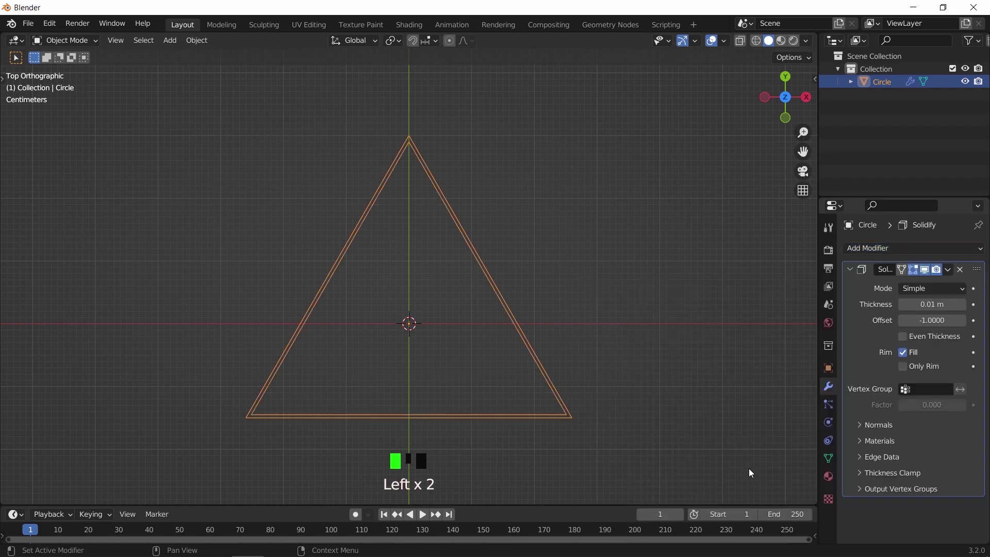
drag(912, 320, 980, 320)
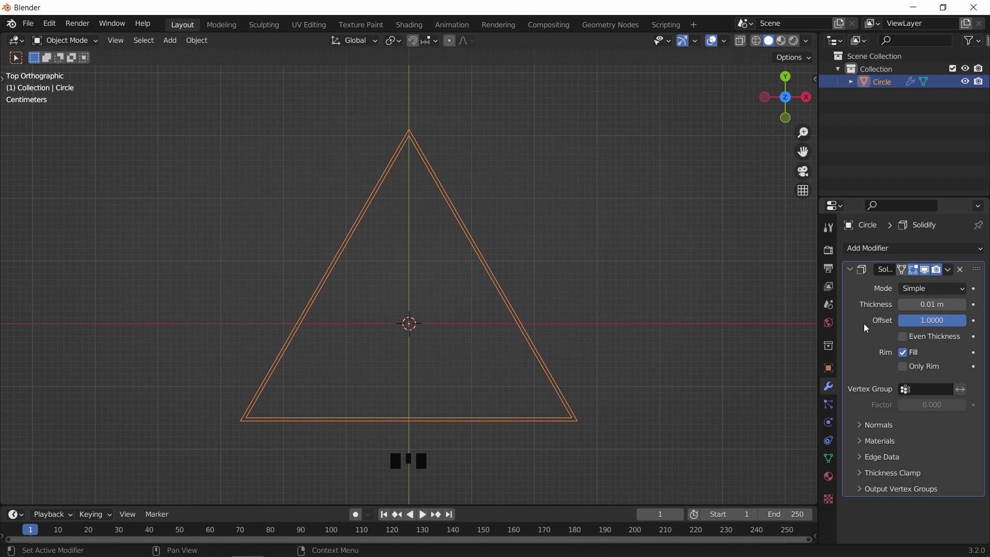
click(949, 269)
click(935, 284)
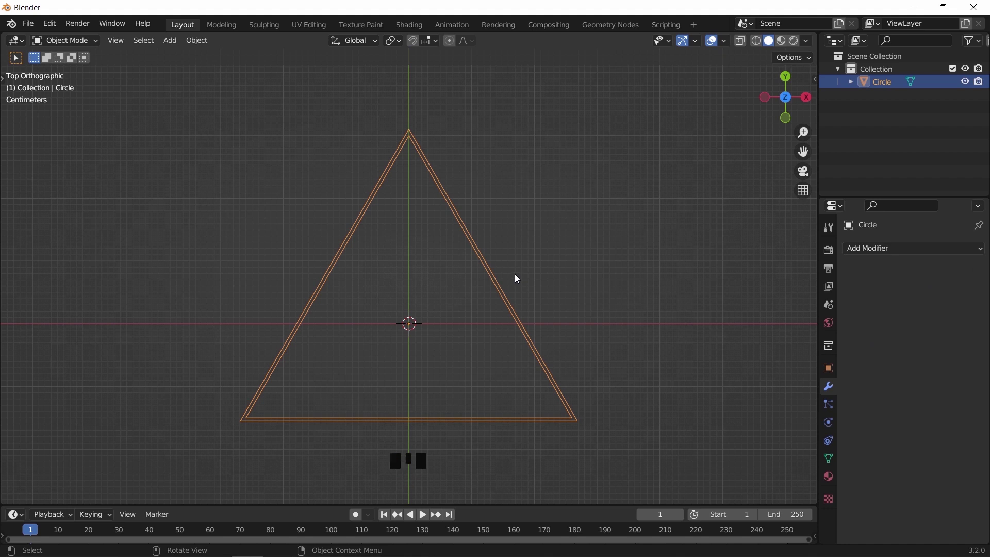
Subdivide the three inner edges of the triangle with one cut each
key(Tab)
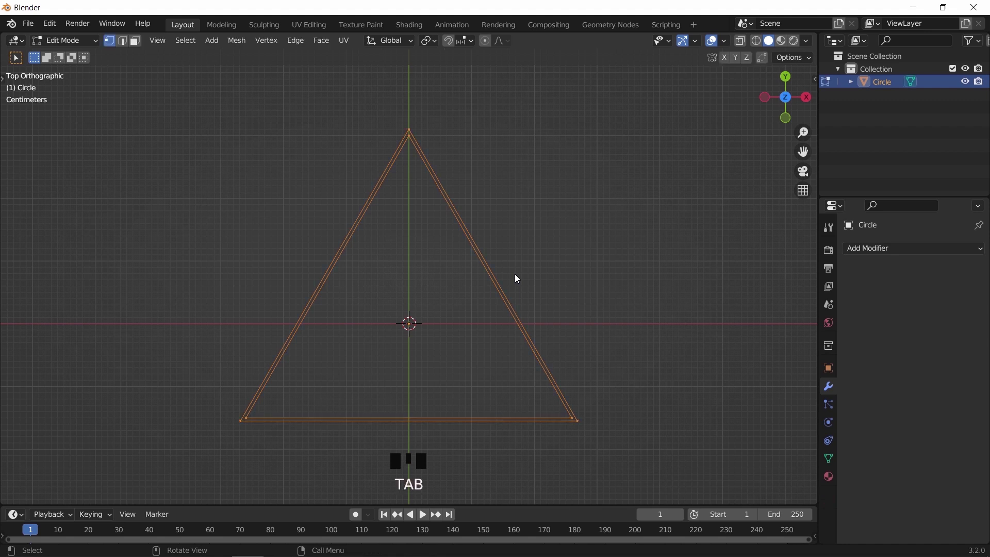
key(2)
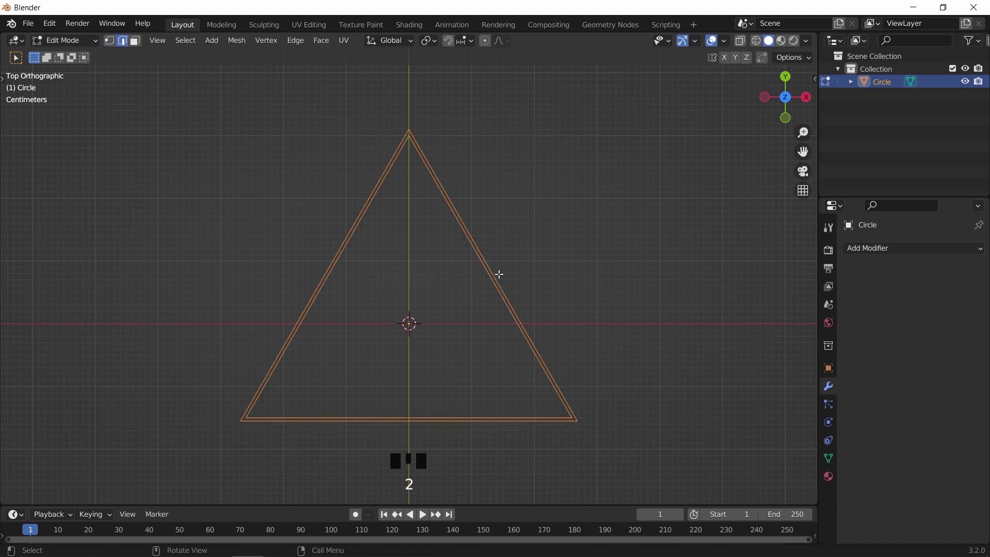
click(491, 273)
shift+click(367, 223)
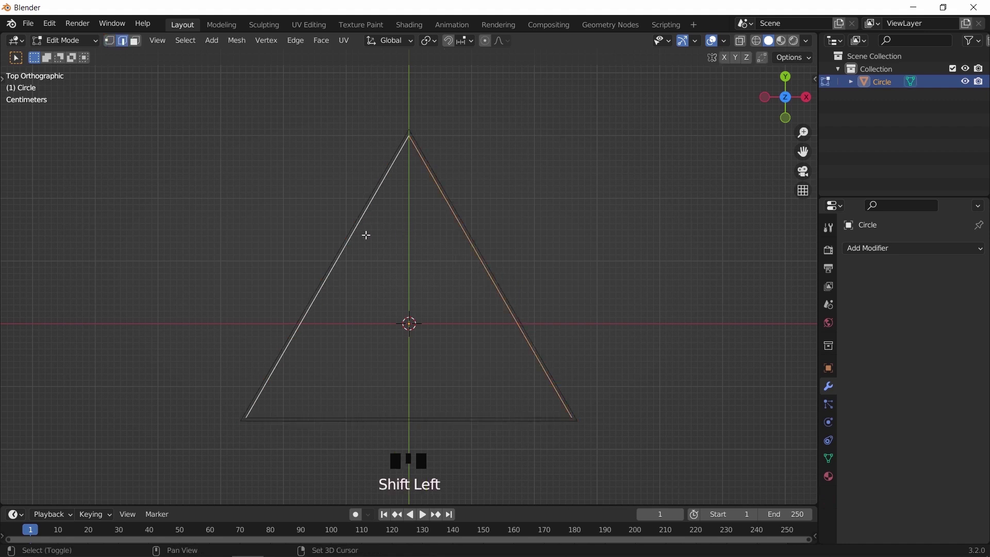
shift+click(393, 415)
right_drag(393, 415, 342, 175)
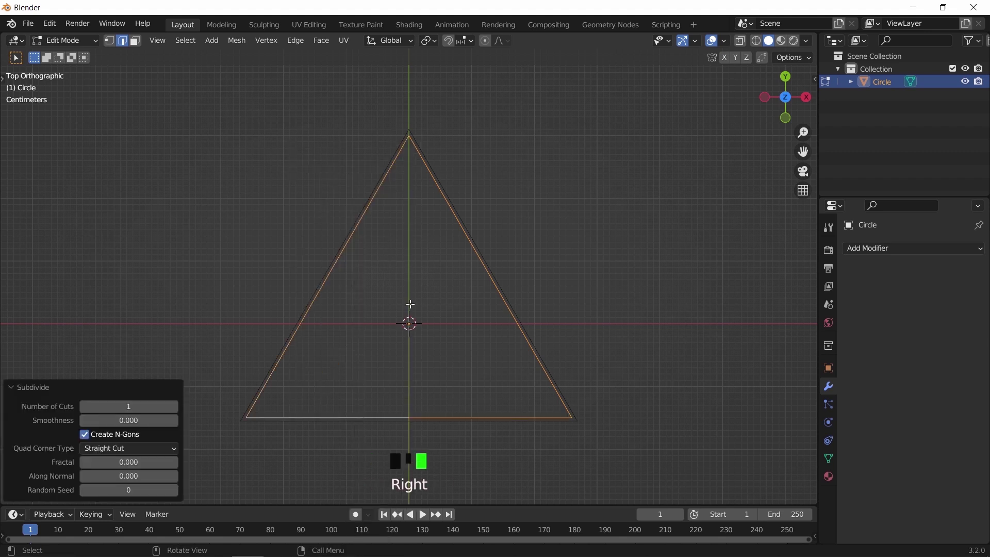
Scale the three inner midpoint vertices toward the centre by about 0.344 to form a three-pointed inner outline
key(1)
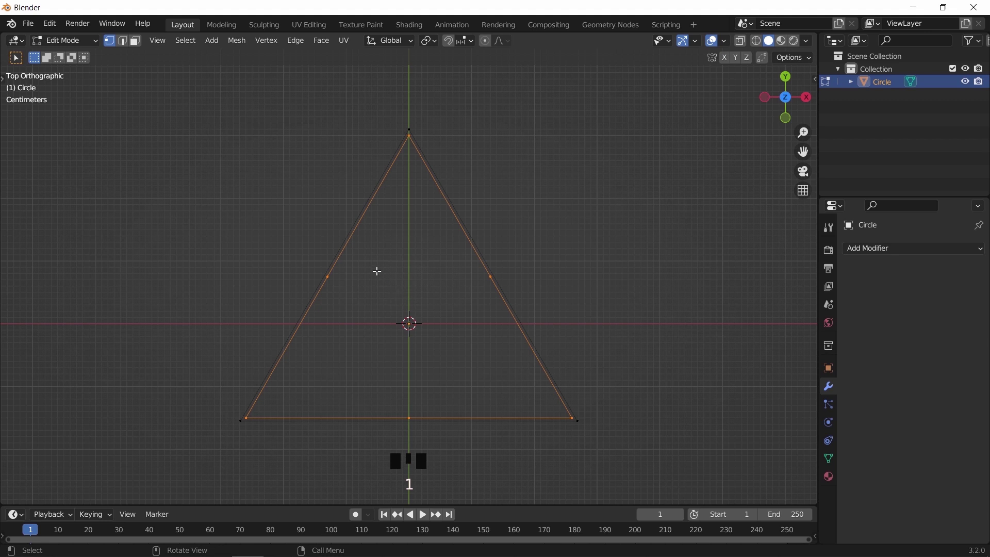
drag(308, 246, 522, 440)
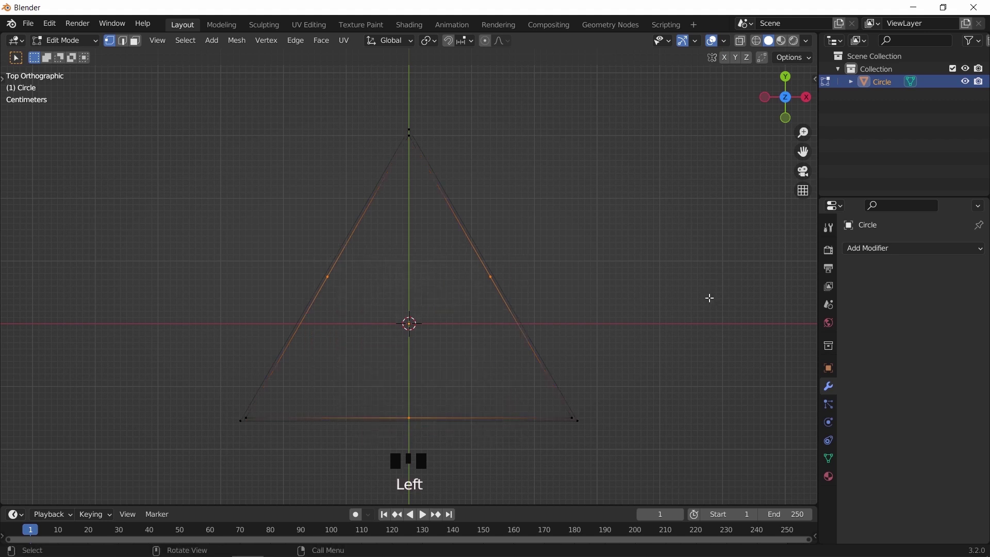
key(s)
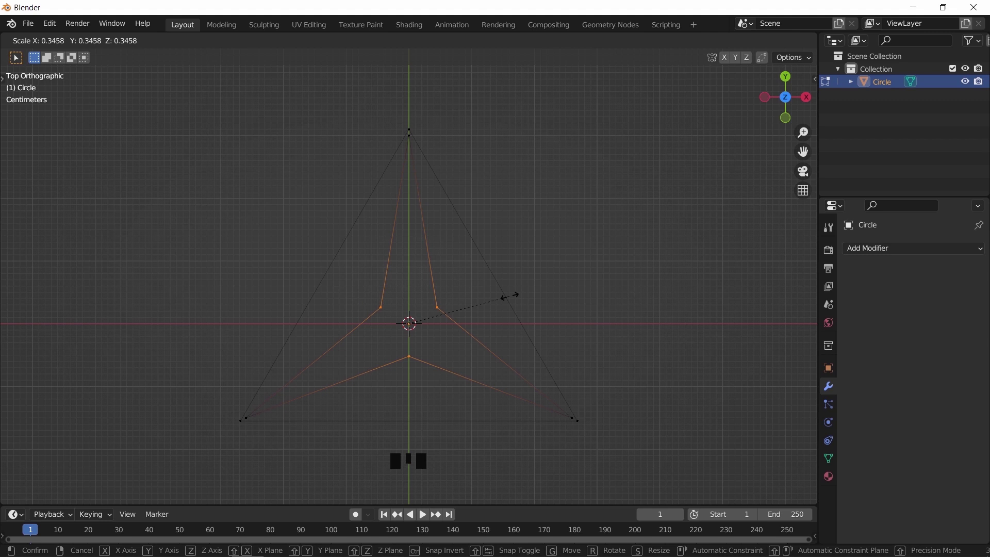
click(510, 295)
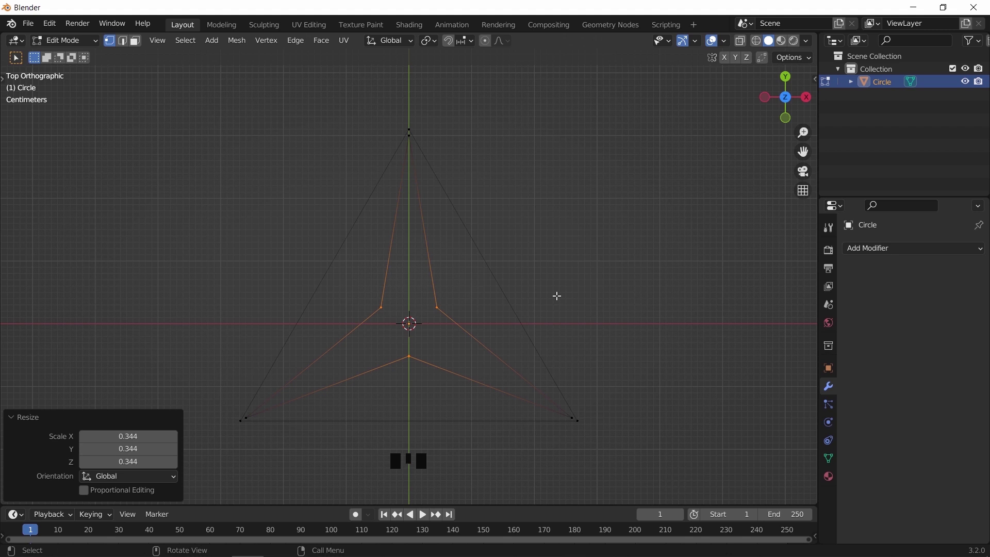
key(Tab)
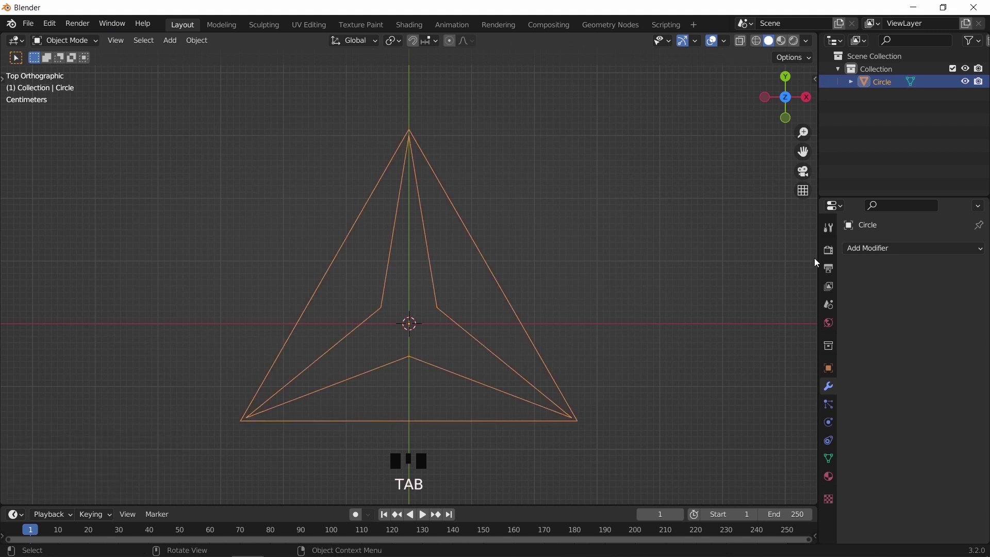
Add a Bevel modifier in Vertices mode with 12 segments to round the outlines
click(862, 248)
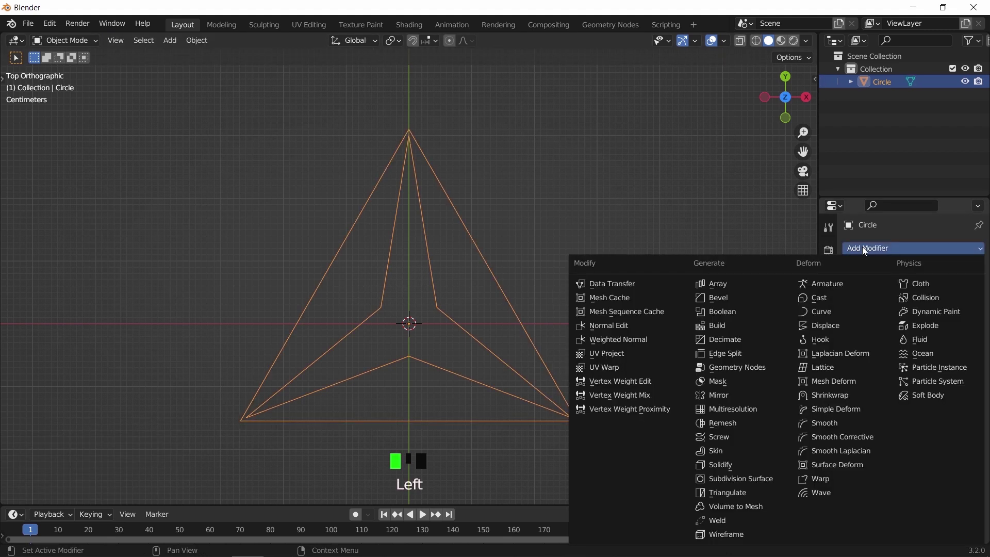
click(737, 297)
click(859, 290)
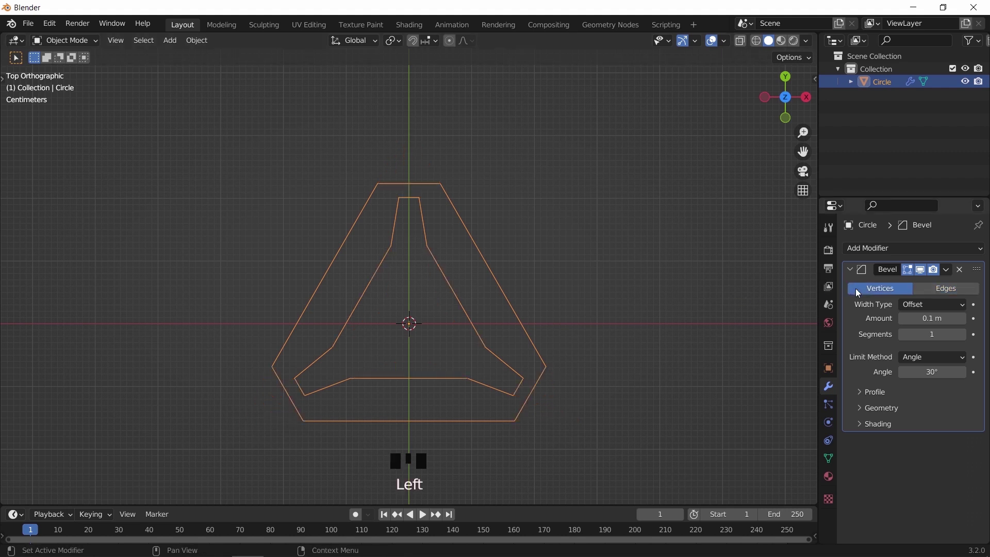
double_click(932, 334)
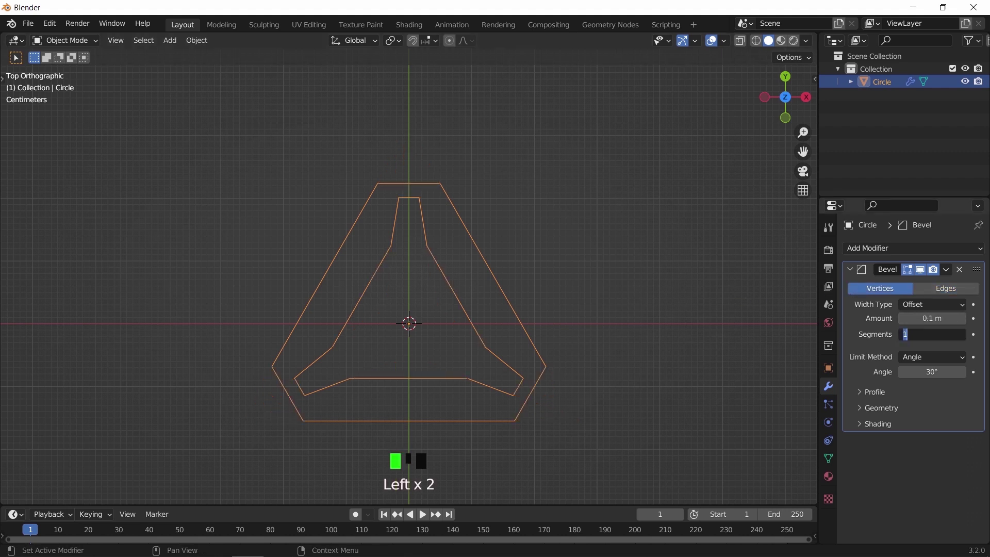
text(12)
key(Return)
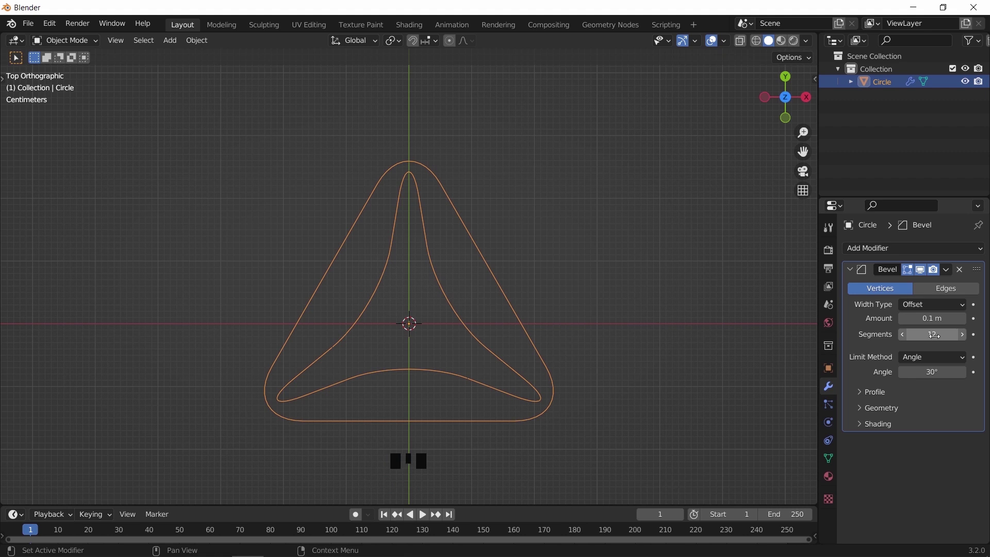
Try scaling the three inner midpoint vertices outward in edit mode
key(Tab)
key(s)
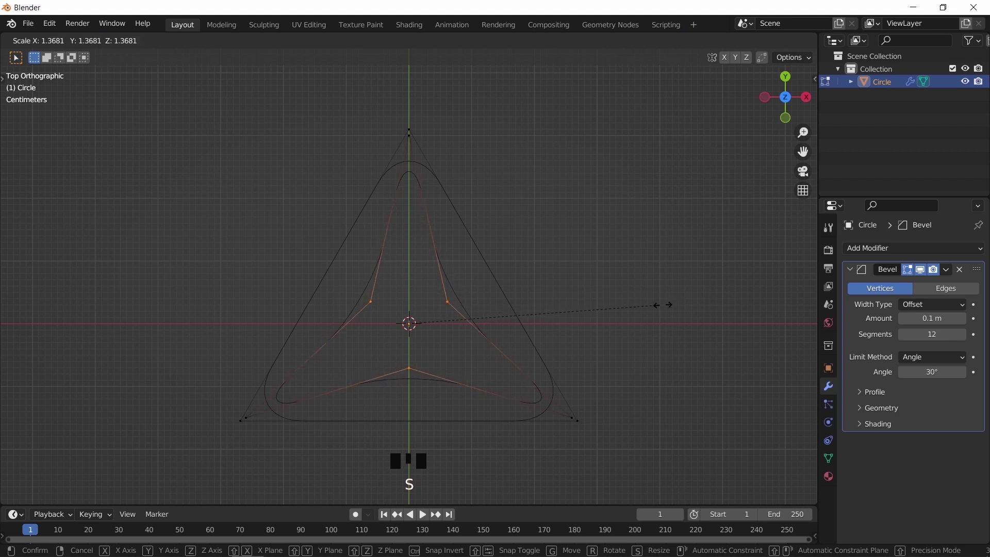
right_click(660, 305)
Try scaling the pair of vertices at the triangle's upper corner along the Y axis
drag(397, 126, 430, 156)
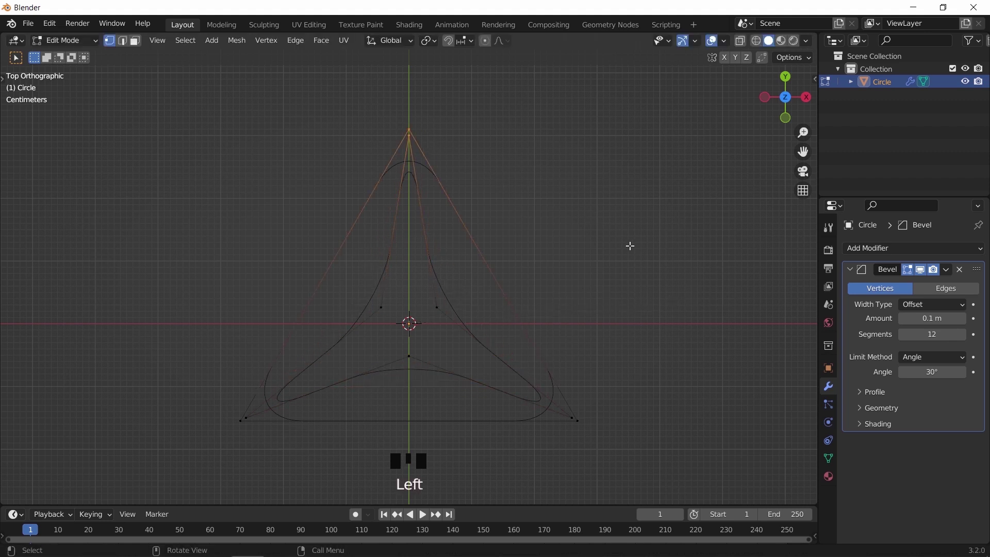
key(s)
key(y)
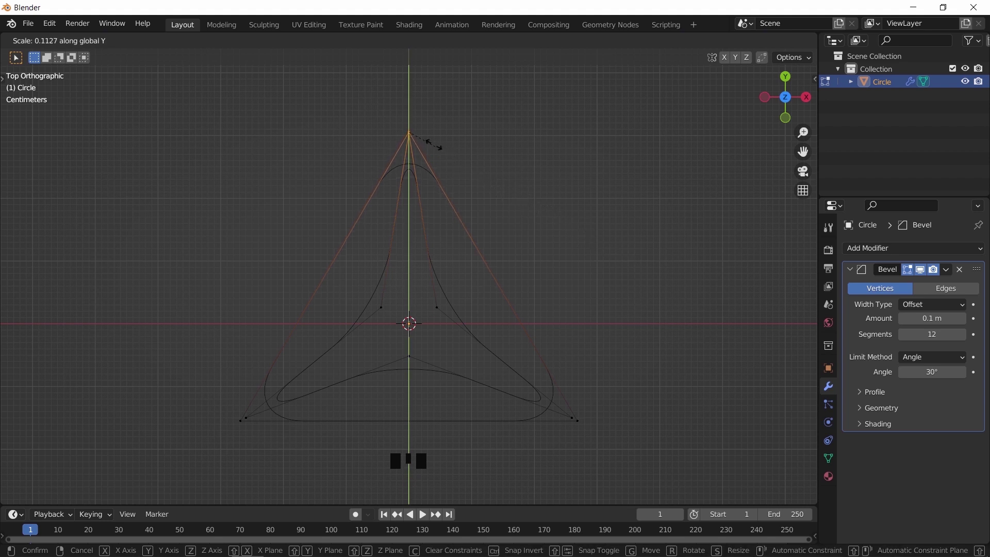
click(561, 129)
Try scaling the vertices of all three corners together in the XY plane
shift+drag(560, 381, 588, 433)
shift+drag(215, 376, 266, 444)
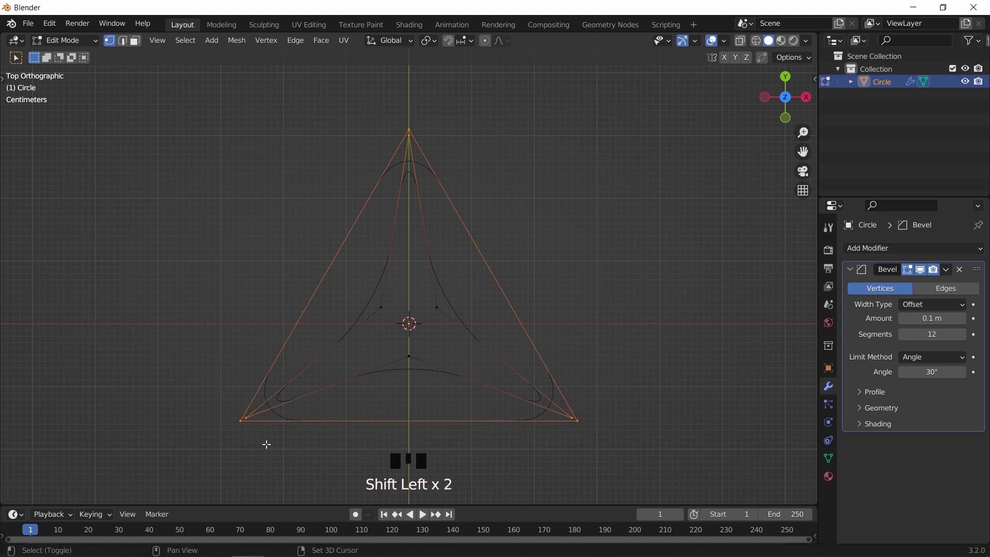
key(s)
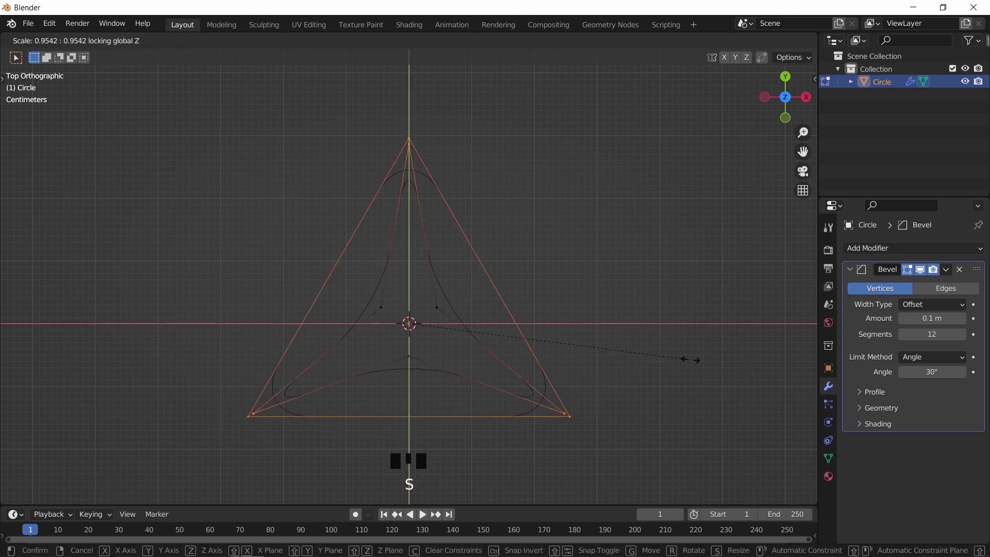
click(705, 365)
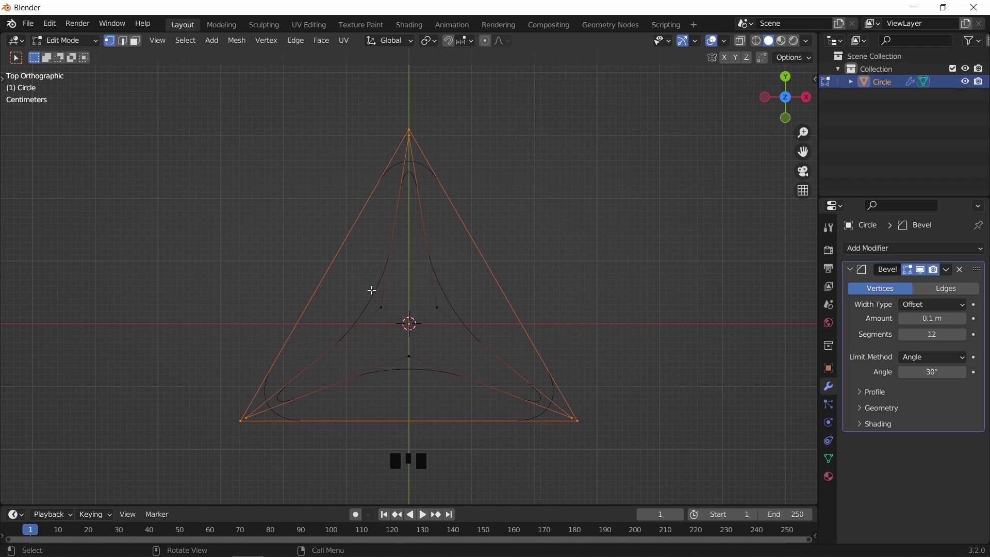
Try moving a single inner midpoint vertex, then return to Object Mode
click(381, 307)
key(g)
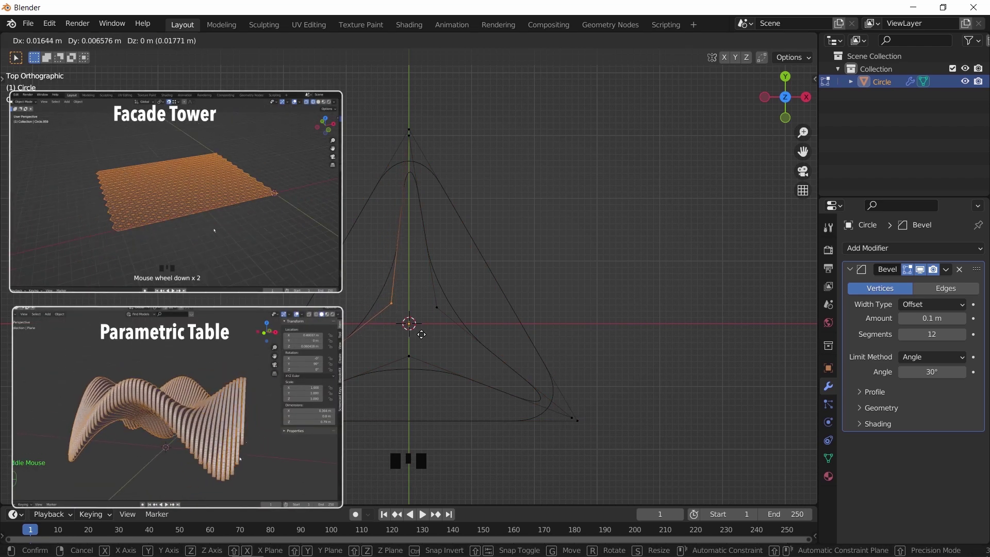
click(409, 327)
key(Tab)
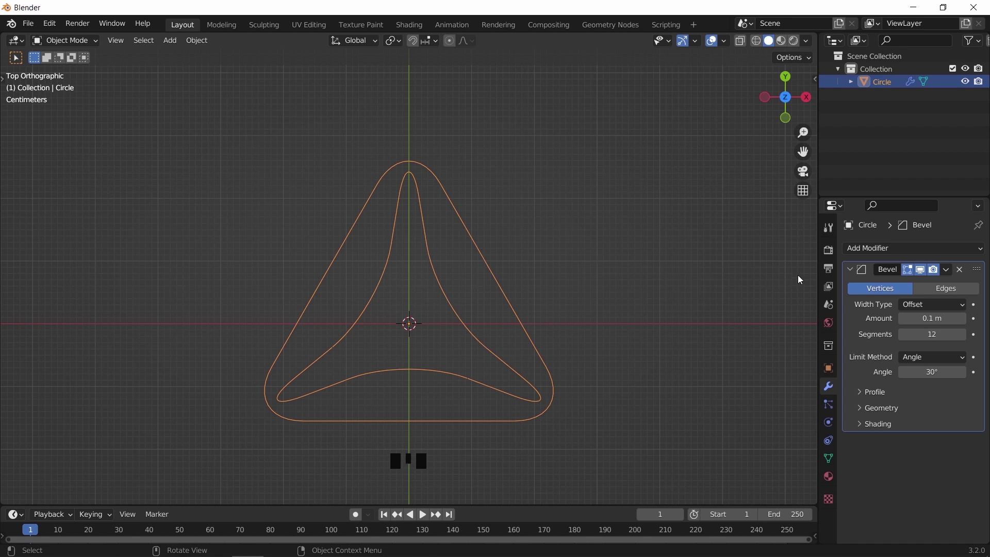
Apply the Bevel modifier to the triangle outlines
click(850, 269)
middle_drag(502, 317, 422, 264)
click(947, 269)
click(915, 285)
Select all vertices of both outlines in edit mode and fill them with faces
key(Tab)
key(a)
key(f)
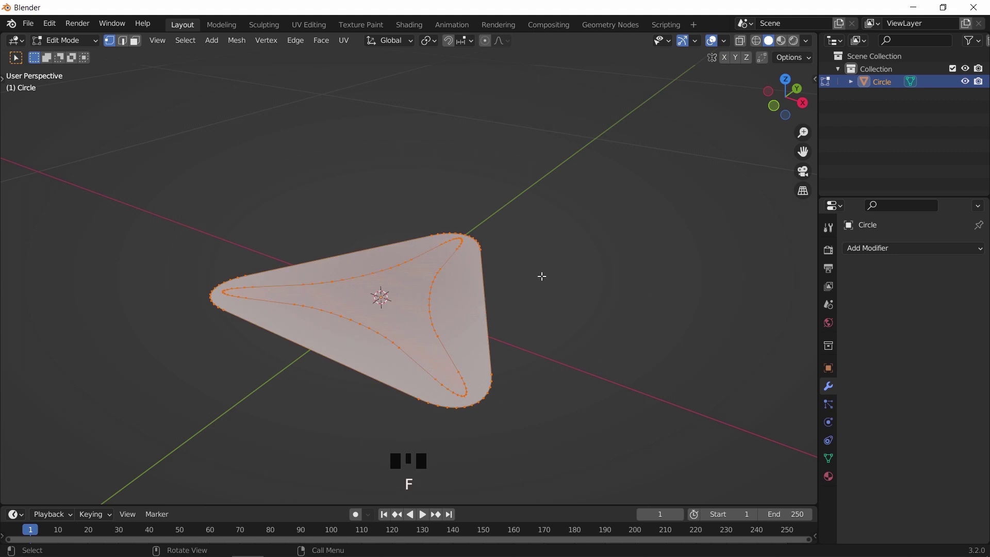
Separate the outer rounded triangle face into its own object and return to Object Mode
key(3)
click(470, 283)
key(g)
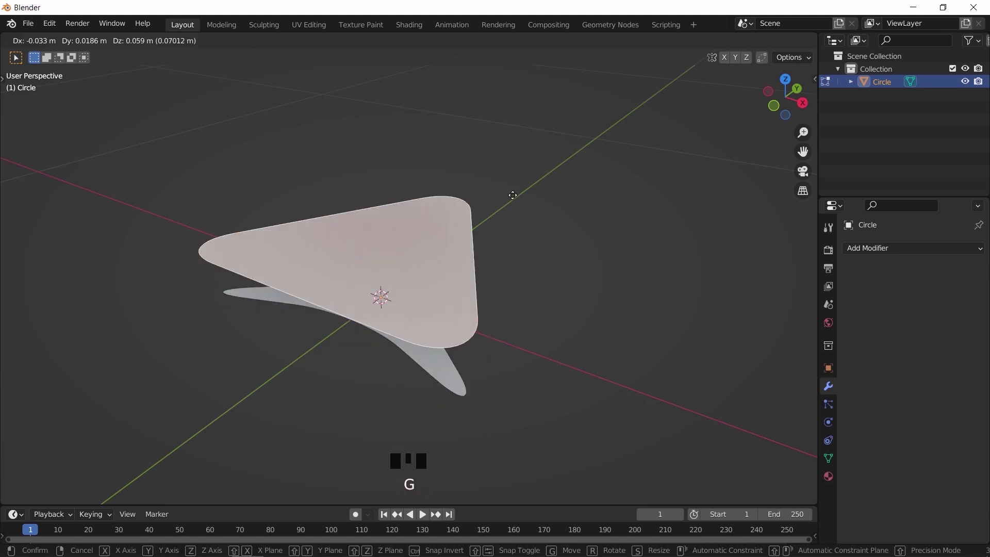
right_click(525, 255)
key(p)
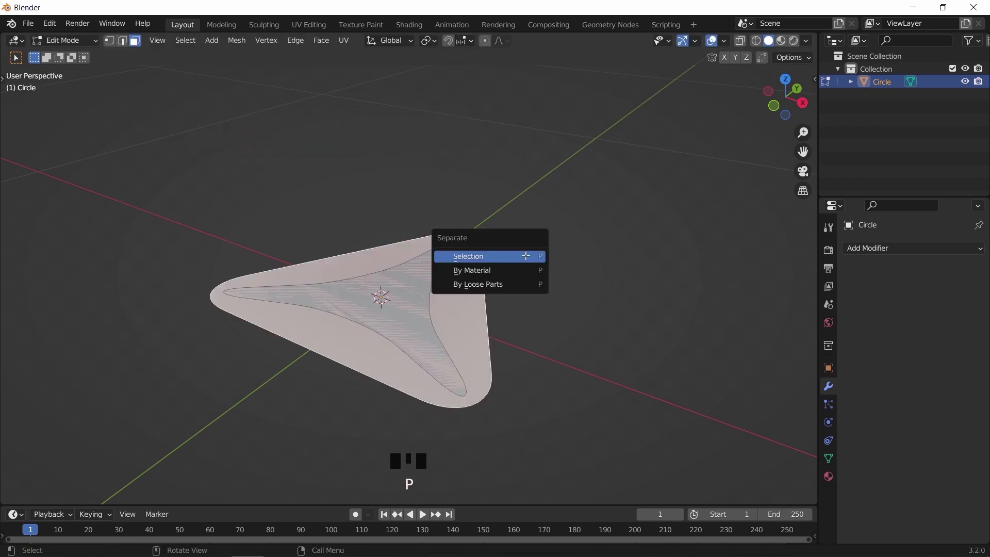
click(525, 255)
key(Tab)
Move the three-pointed inner shape straight up along Z by about 0.168 m
click(501, 290)
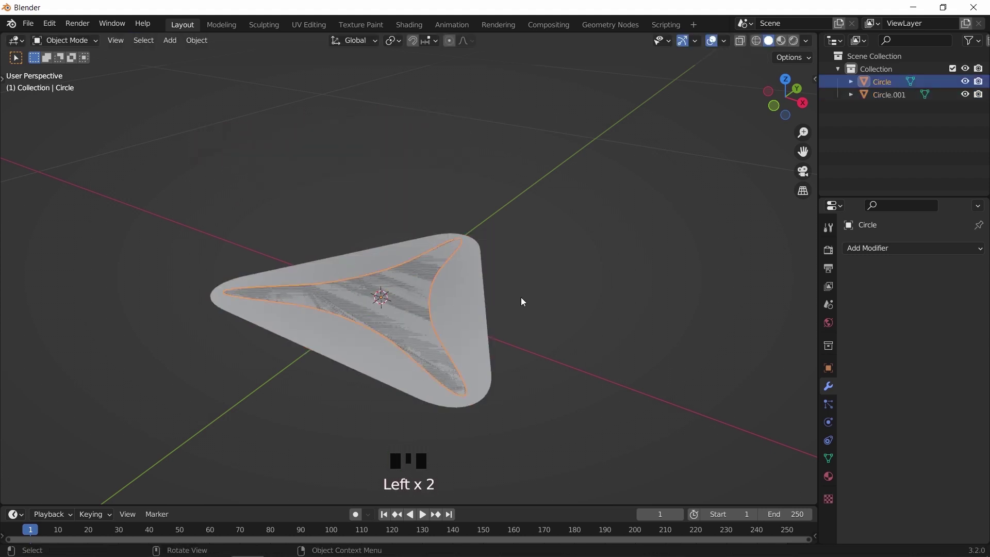
key(g)
click(580, 264)
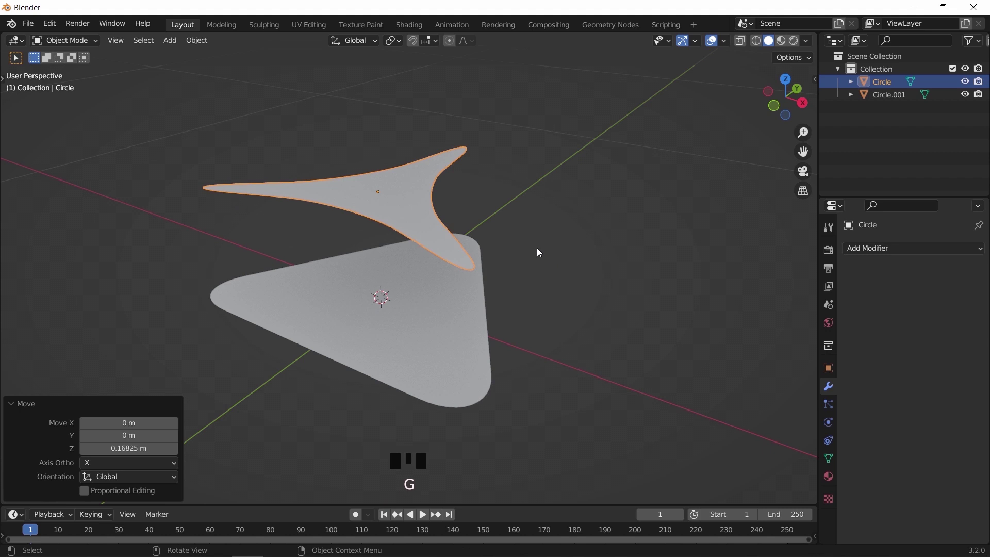
Extrude the three-pointed face downward until it passes fully through the outer triangle
key(Tab)
click(489, 210)
key(e)
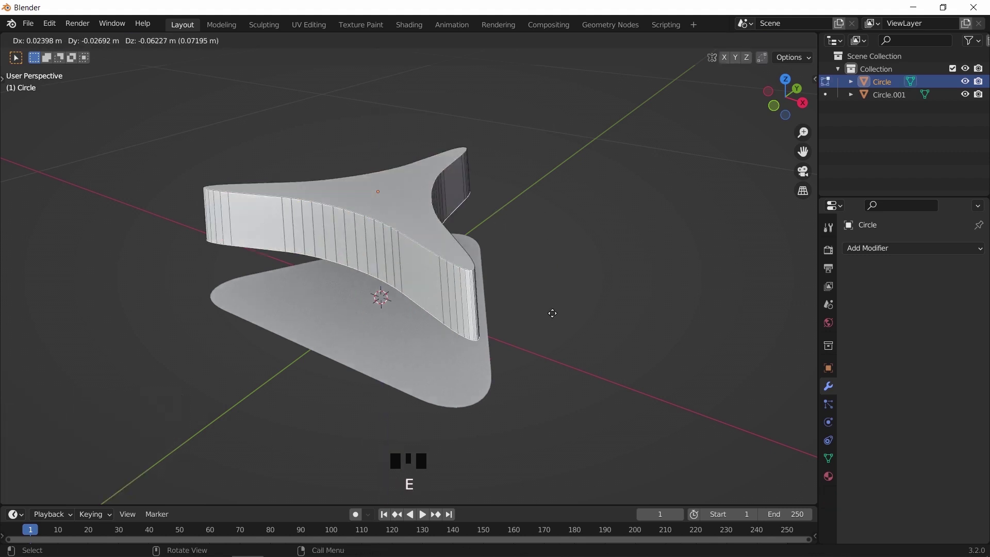
click(562, 378)
key(Tab)
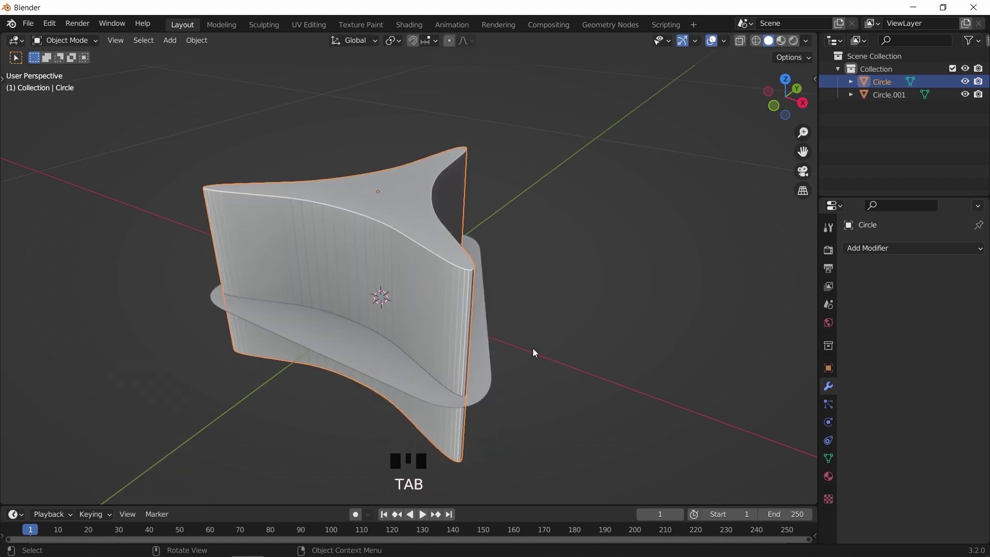
Add a Boolean modifier to the outer rounded triangle
click(504, 335)
click(481, 336)
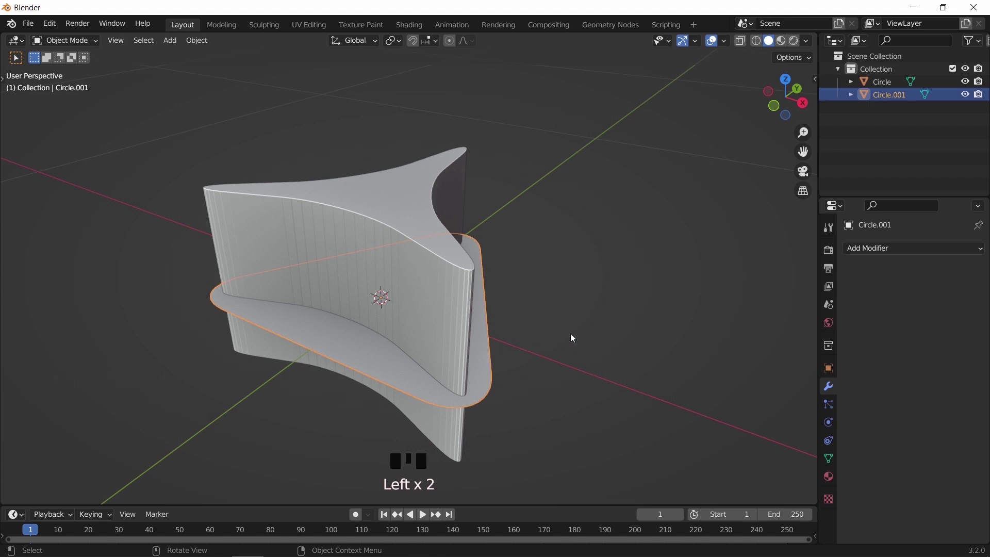
click(856, 248)
click(722, 309)
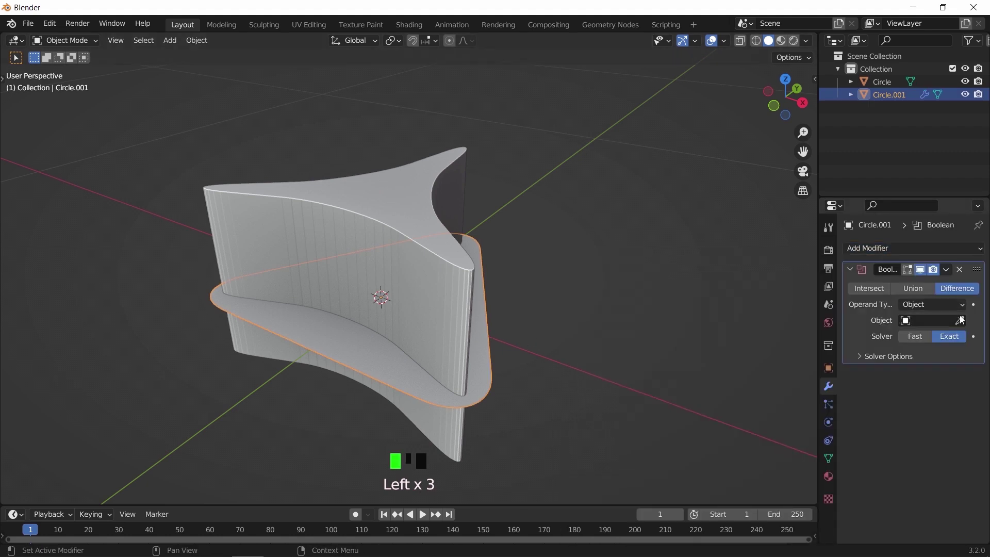
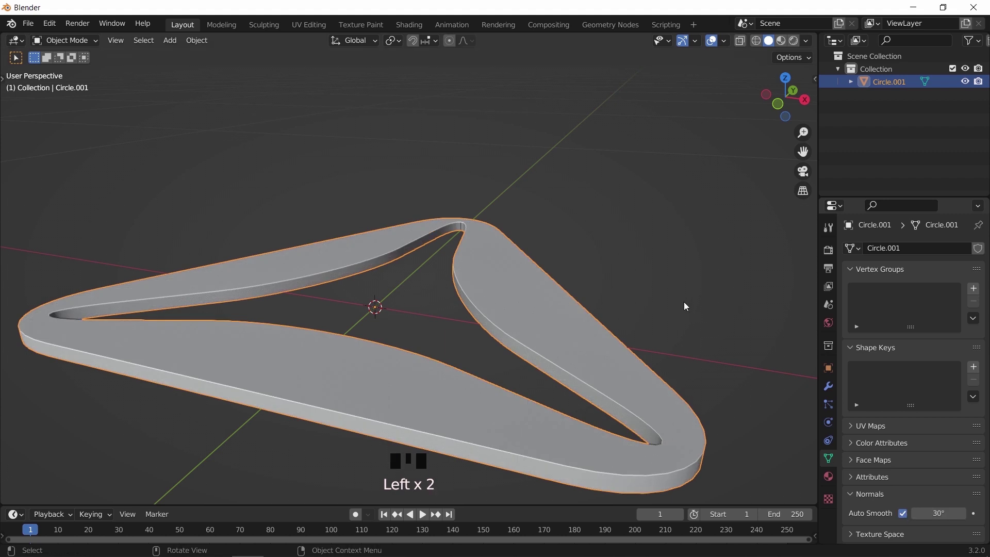
Add a Plain Axes empty at the world origin
scroll(557, 316, down, 4)
key(shift+a)
mouse_move(566, 277)
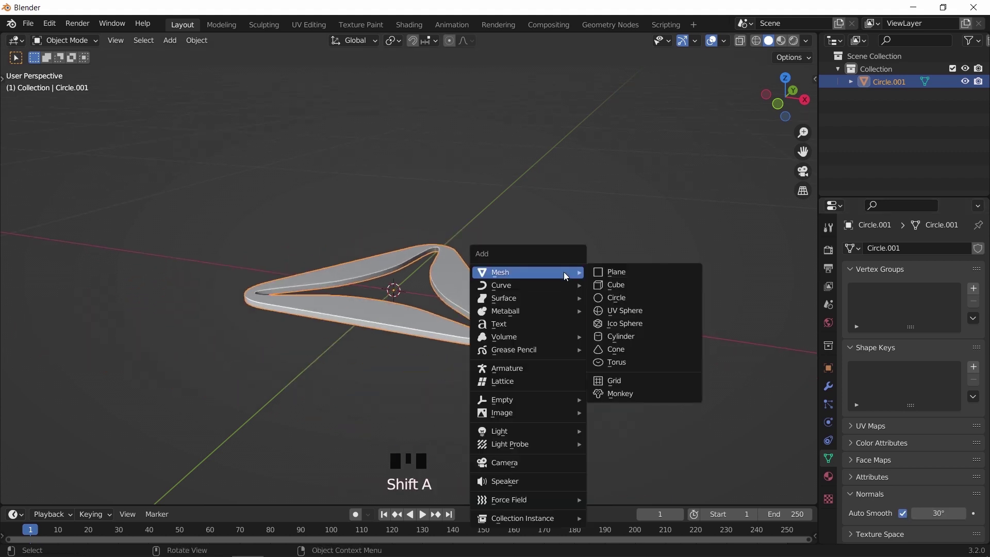
mouse_move(552, 400)
click(615, 401)
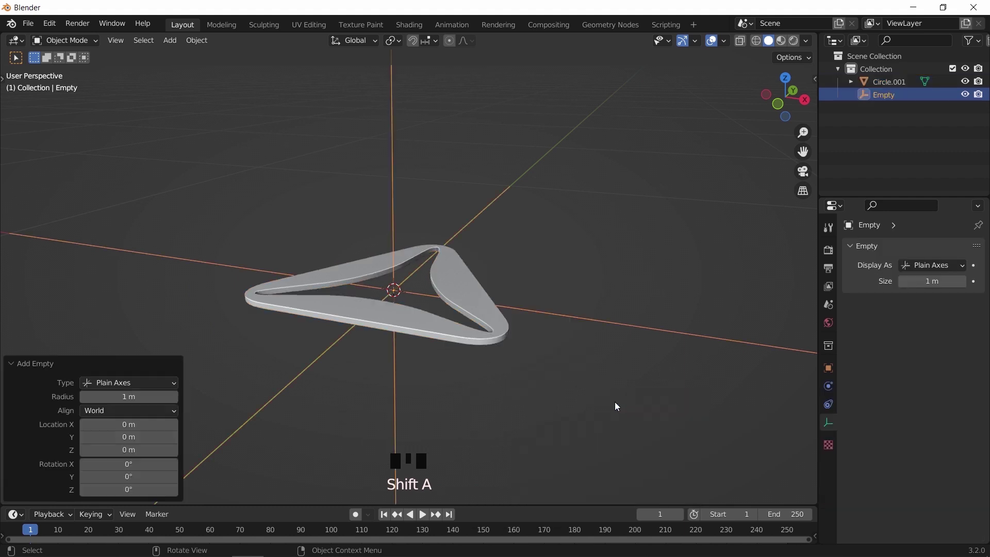
Add an Array modifier to the hollow triangle
click(462, 285)
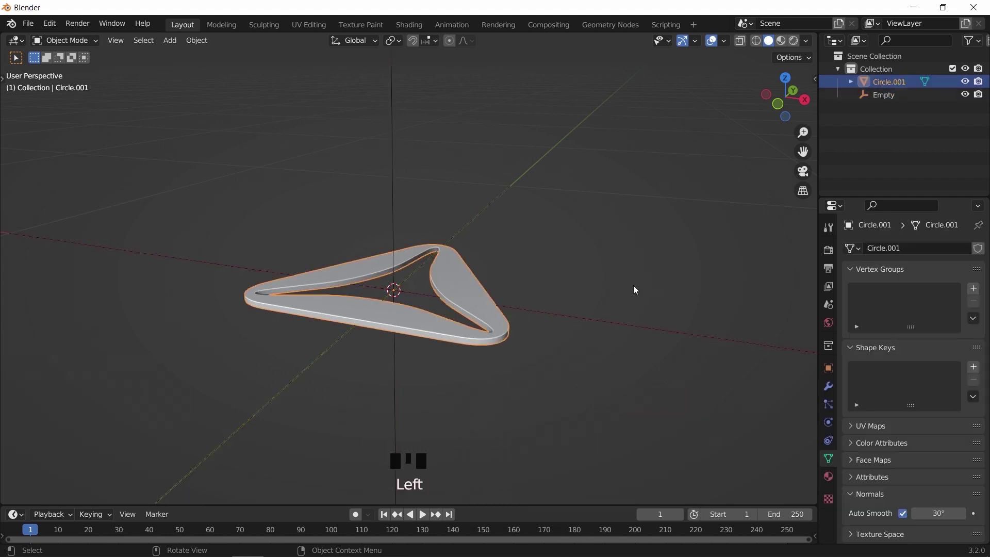
click(828, 386)
click(863, 250)
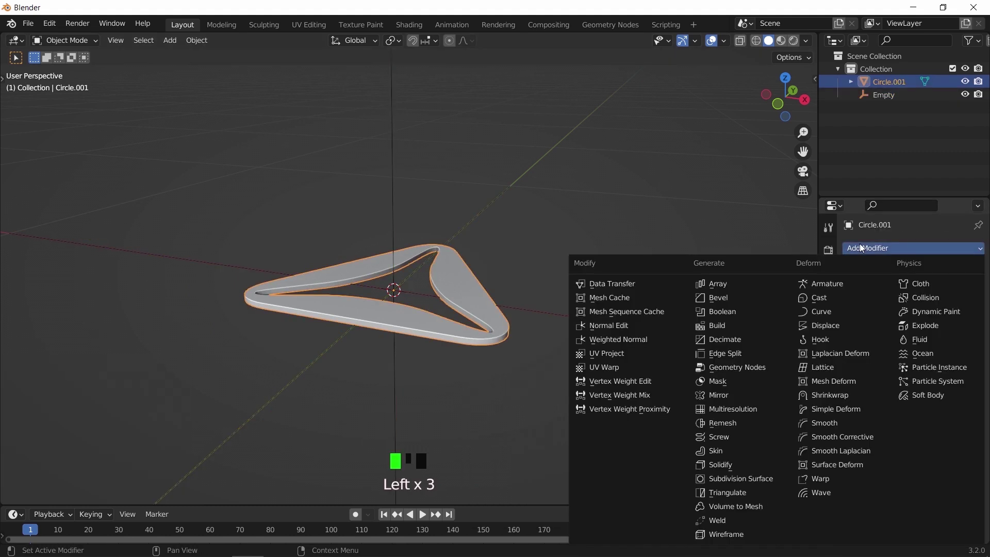
click(756, 283)
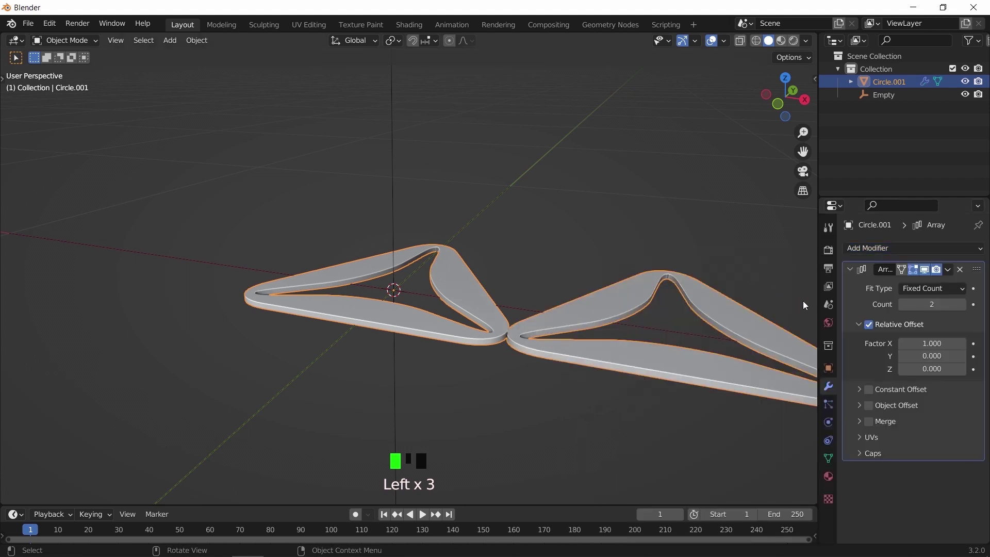
Switch the array from Relative Offset to Object Offset with the Empty as its object, and select the Empty
click(870, 325)
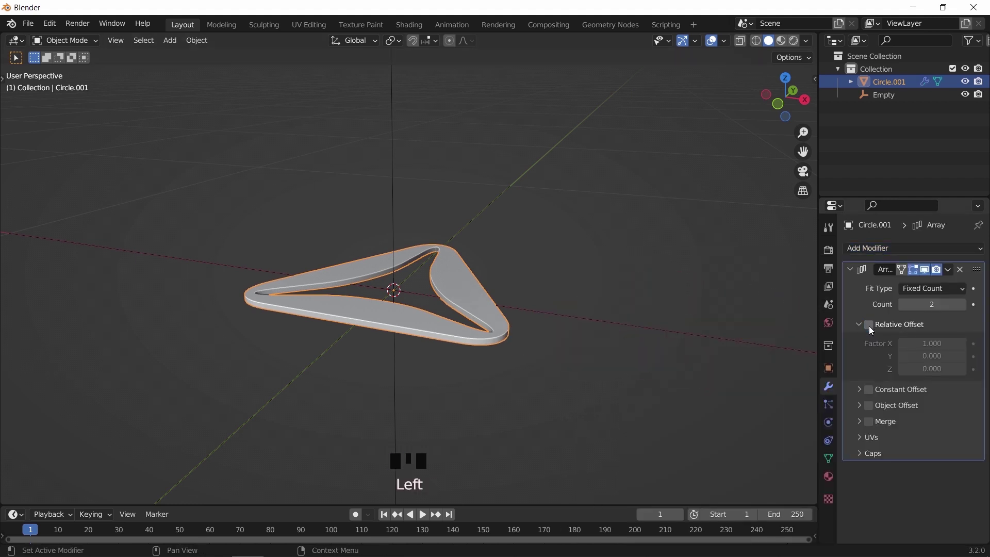
click(863, 406)
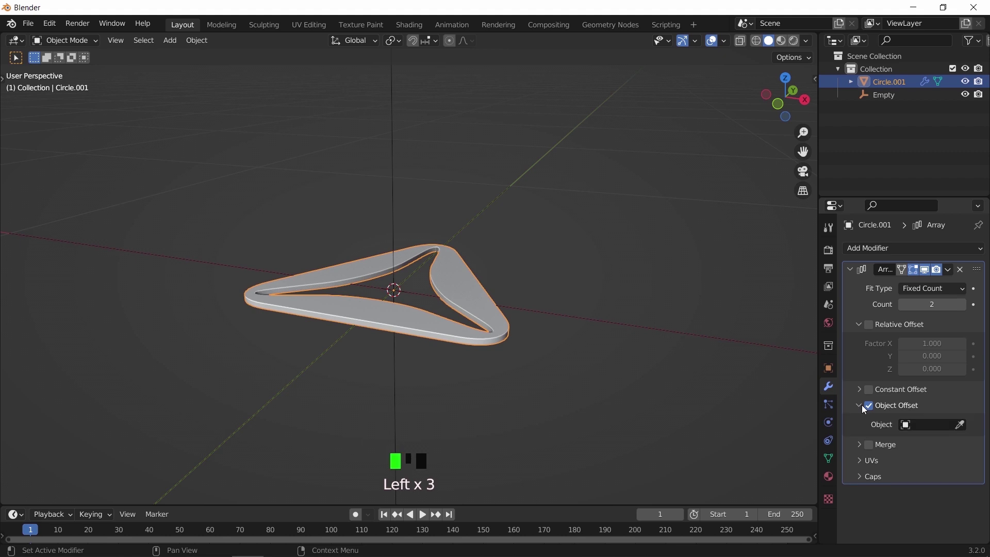
click(948, 424)
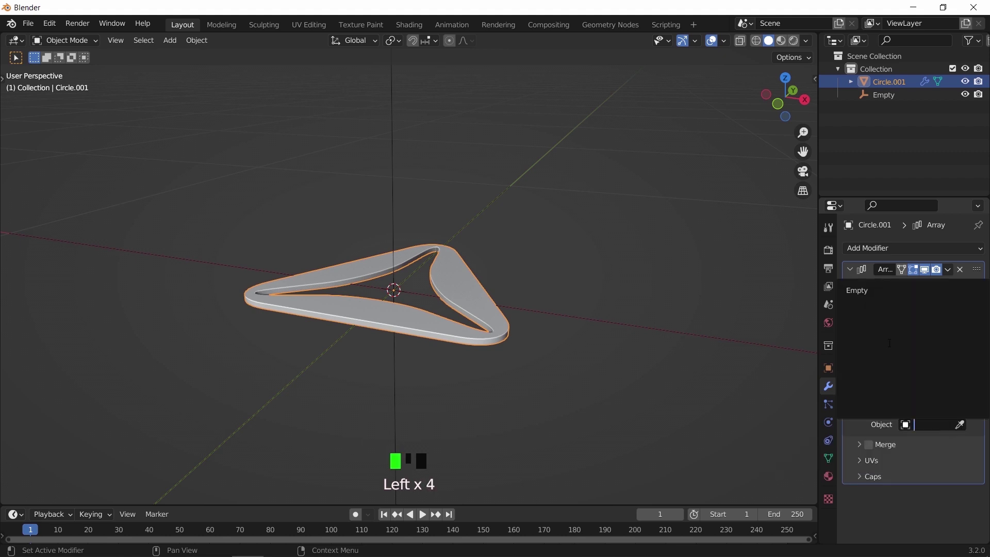
click(869, 292)
click(570, 295)
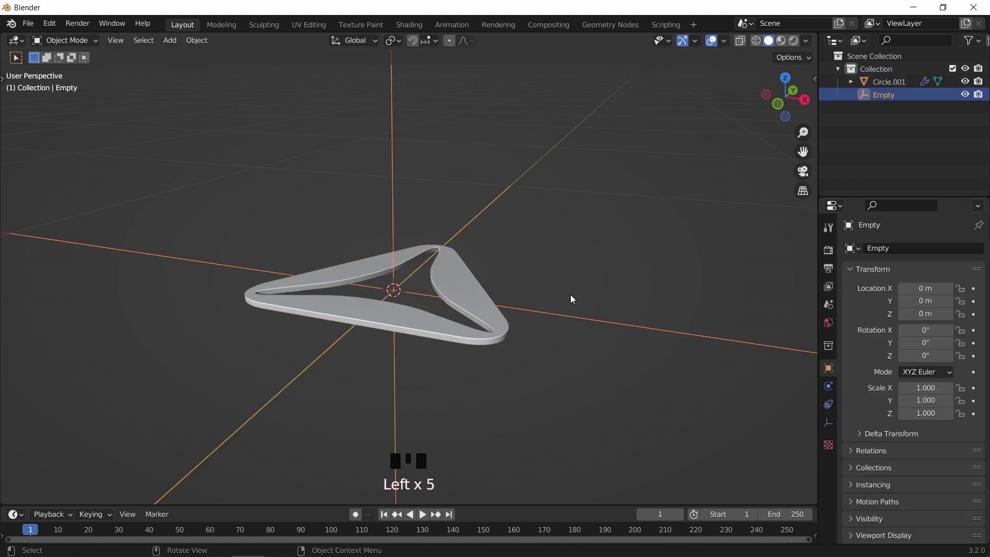
key(g)
key(z)
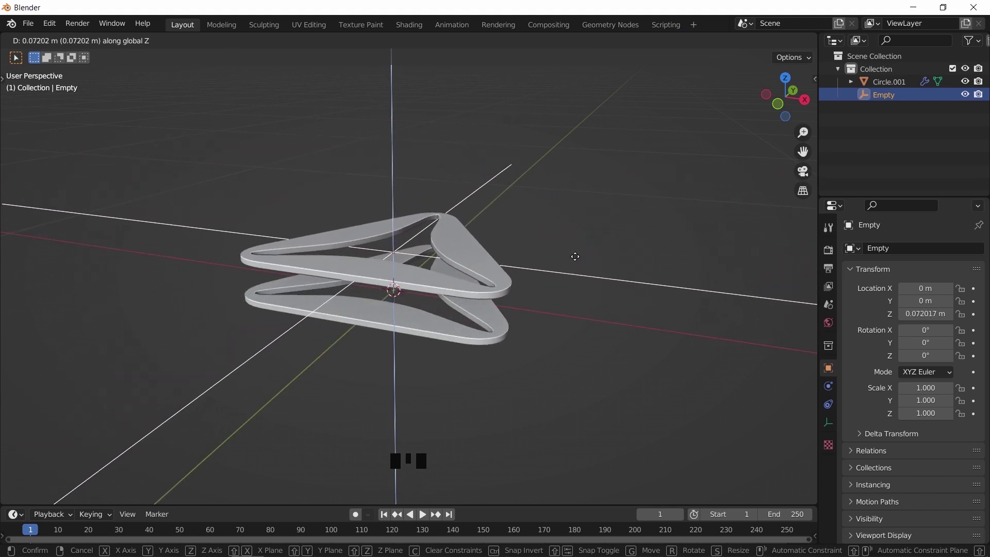
key(Escape)
Move the Empty up 0.012 m along Z in front view
key(KP_1)
scroll(578, 264, up, 6)
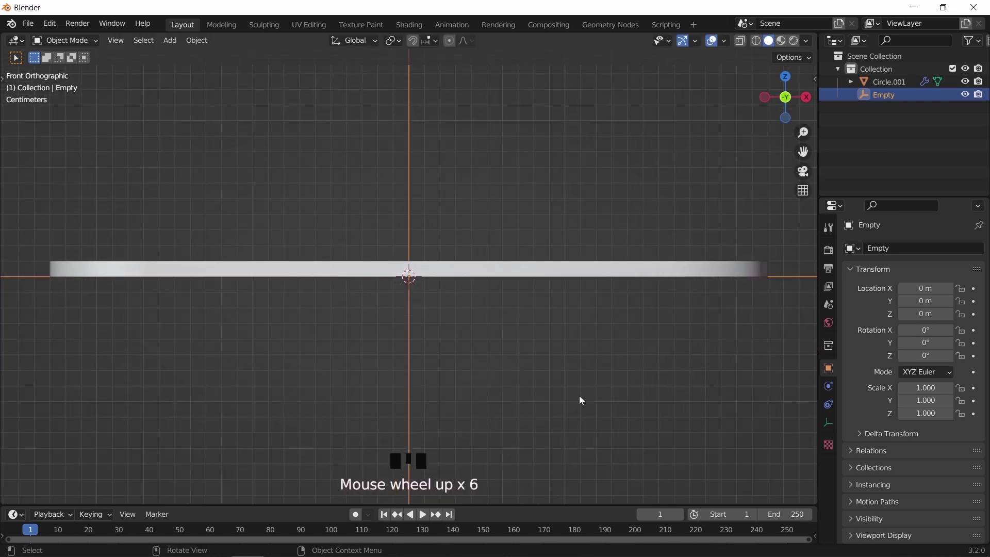
key(g)
key(z)
click(604, 324)
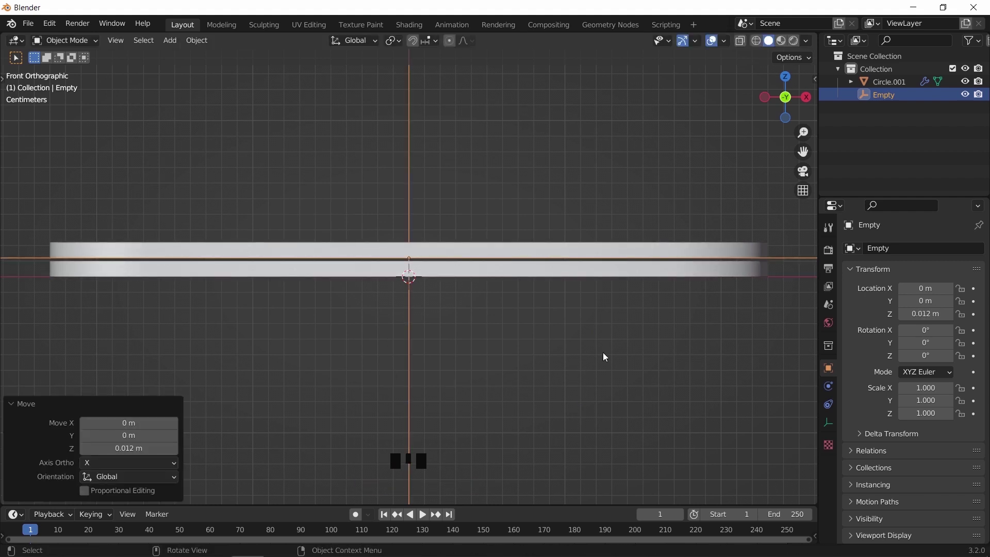
Rotate the Empty 5° around the Z axis
middle_drag(602, 352, 508, 341)
scroll(467, 296, down, 5)
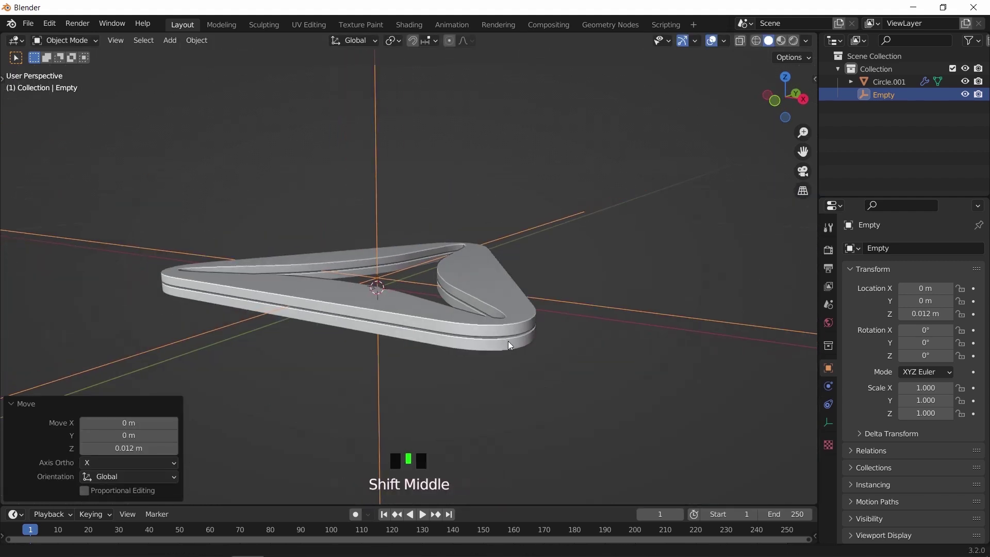
scroll(541, 336, up, 2)
text(rz)
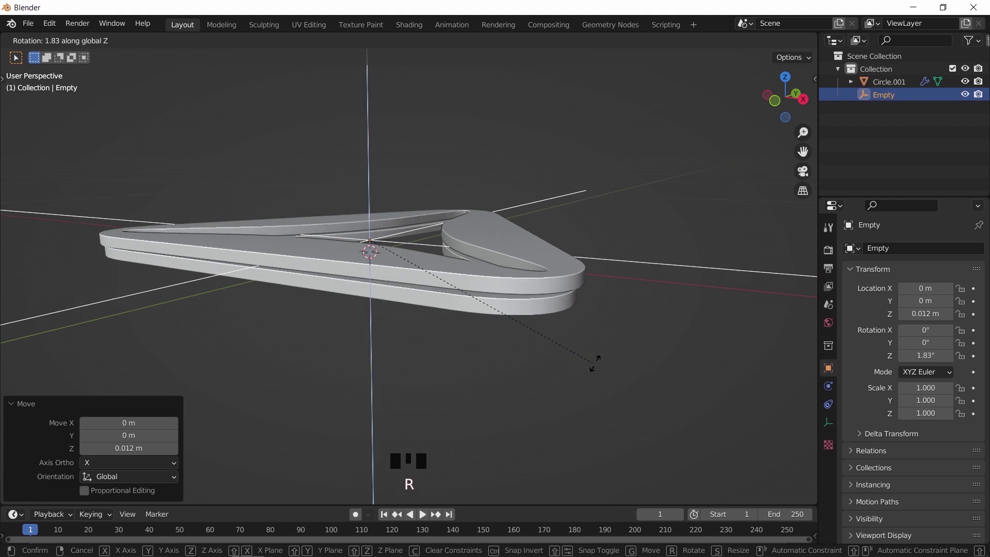
text(5)
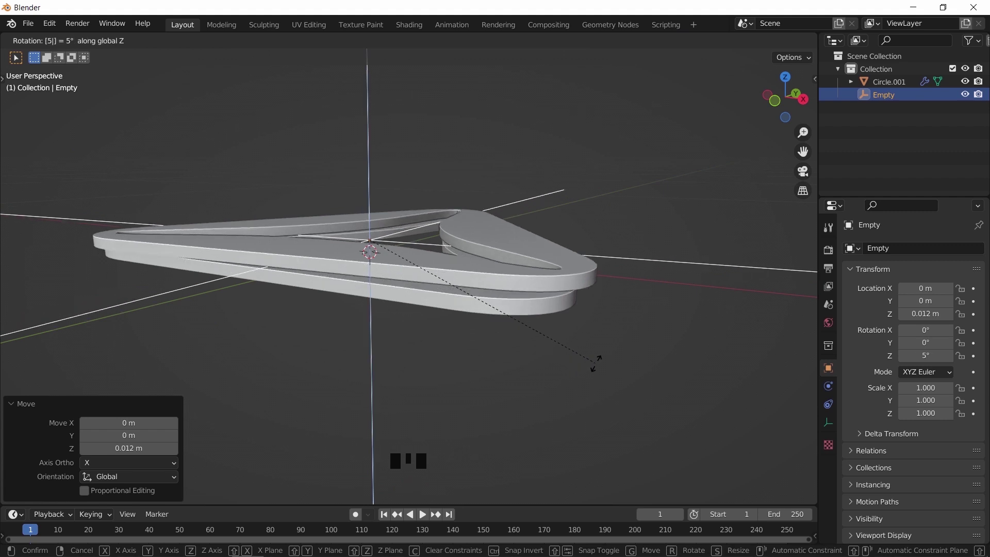
key(Return)
Set the Array modifier's count on the hollow triangle to 27
mouse_move(582, 364)
middle_down()
mouse_move(560, 345)
mouse_move(571, 387)
mouse_move(676, 390)
mouse_move(593, 364)
mouse_move(595, 346)
mouse_move(710, 346)
mouse_move(597, 372)
middle_up()
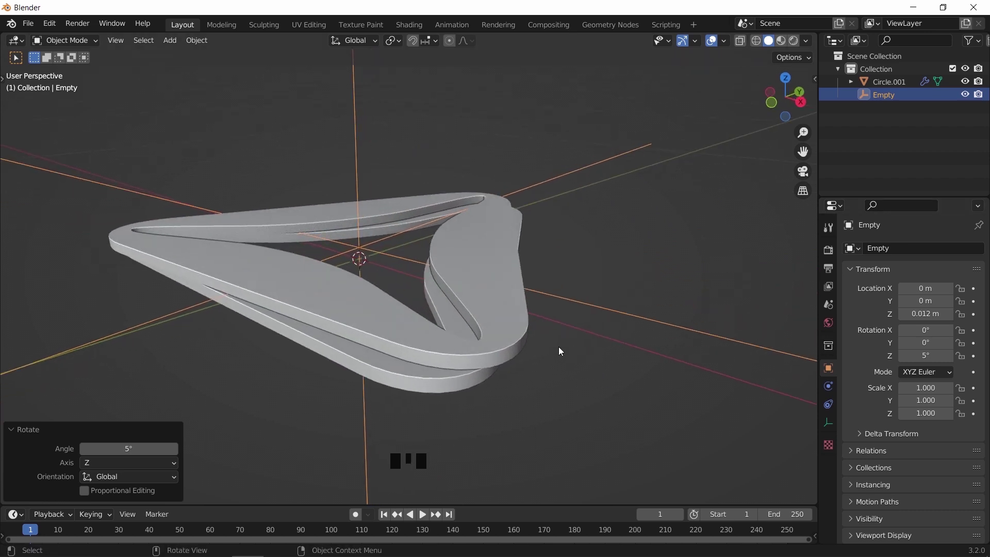
click(464, 380)
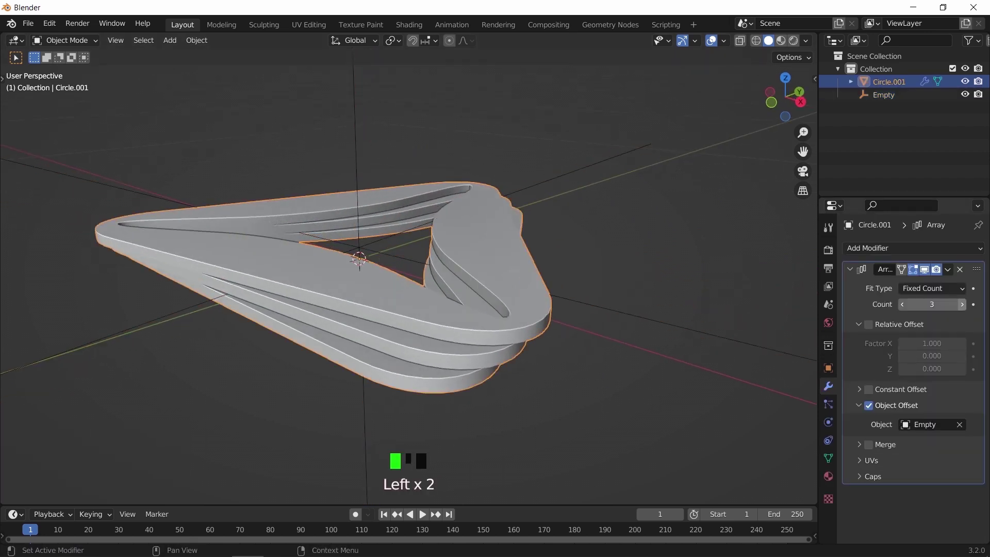
click(963, 304)
click(962, 304)
click(963, 304)
click(963, 304)
scroll(650, 367, down, 4)
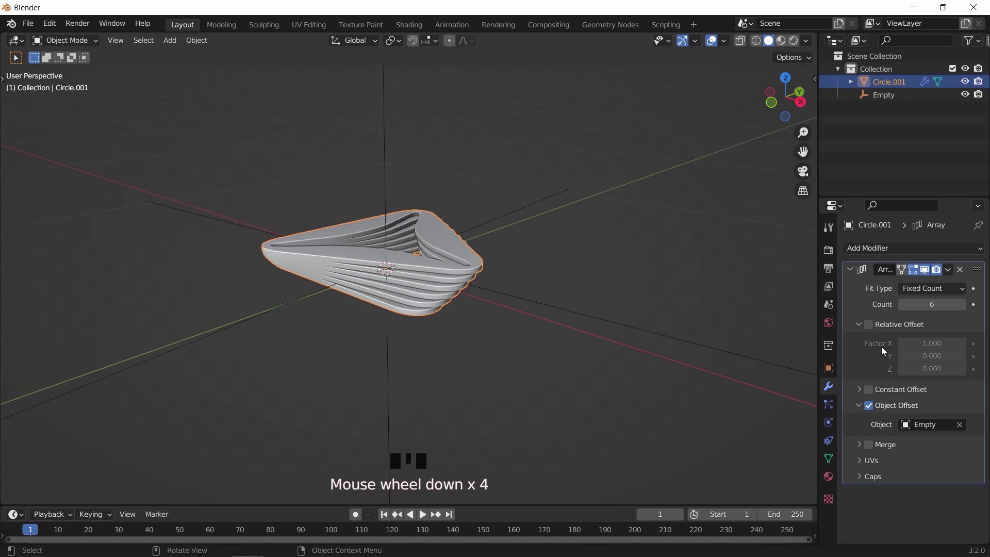
click(963, 304)
double_click(963, 304)
double_click(963, 304)
click(963, 304)
double_click(963, 305)
click(963, 305)
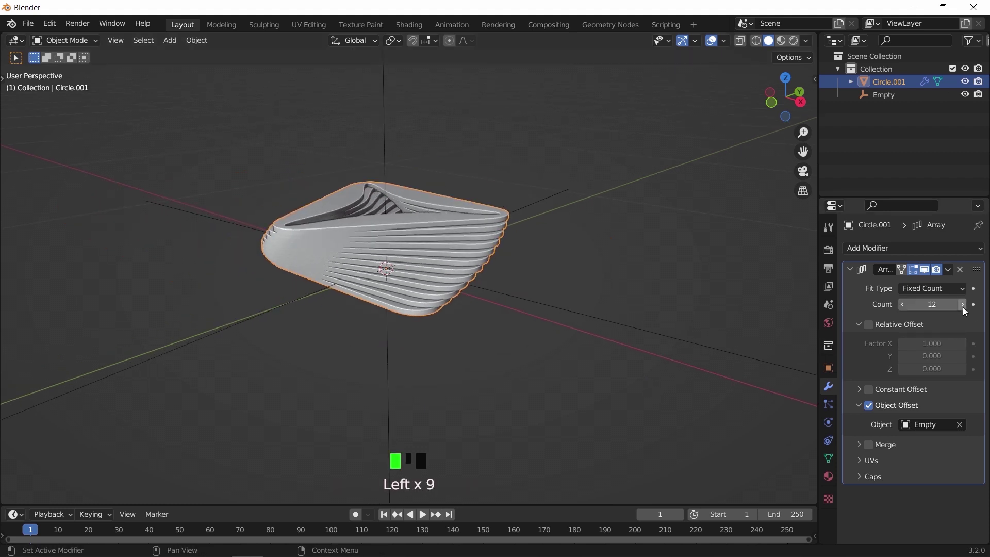
double_click(963, 304)
double_click(963, 304)
double_click(963, 304)
click(963, 304)
double_click(963, 305)
double_click(963, 304)
double_click(963, 305)
click(963, 305)
double_click(963, 304)
Deselect the twisted stack in top view and enable the wireframe overlay
middle_drag(604, 311, 532, 436)
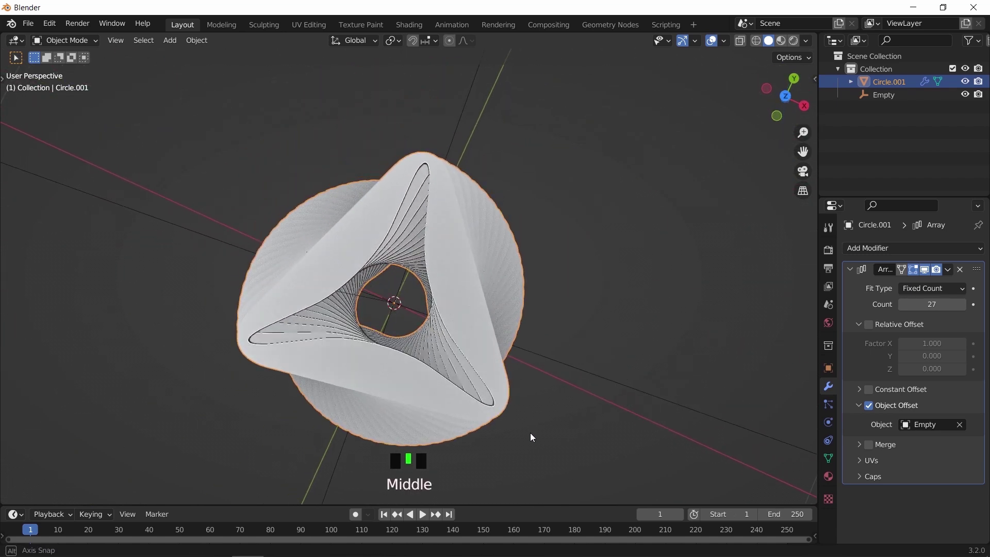
key(KP_7)
scroll(517, 405, up, 3)
shift+middle_drag(578, 294, 541, 283)
click(654, 184)
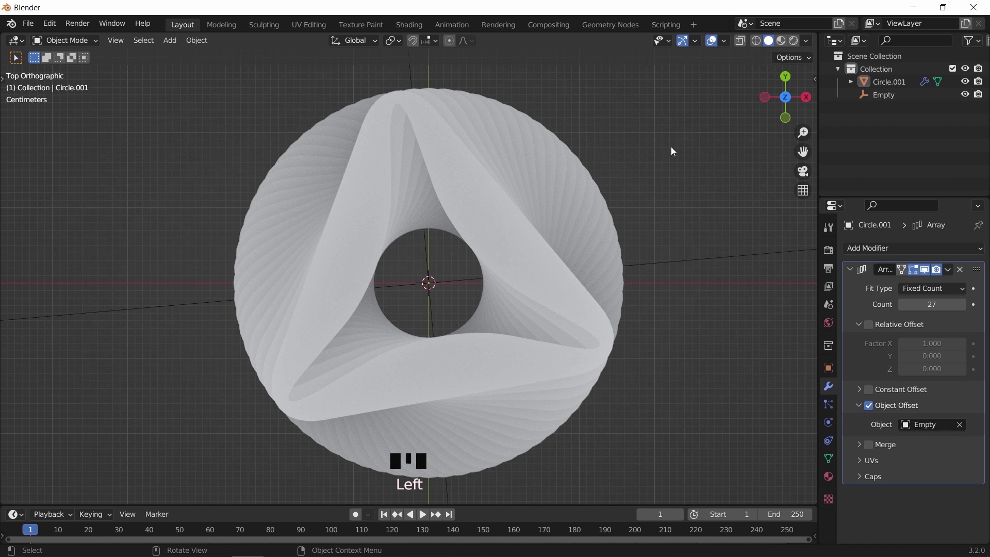
click(725, 41)
click(646, 252)
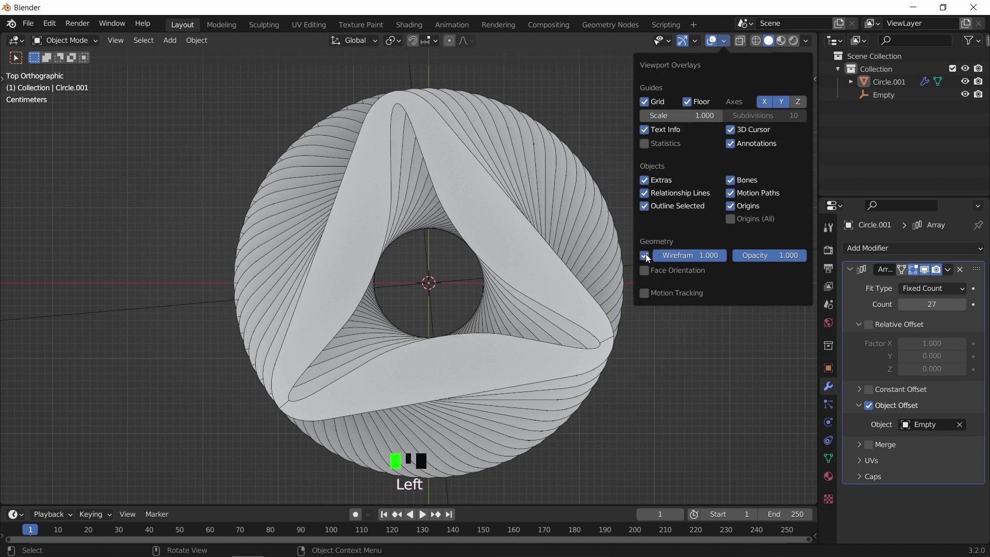
Select the twisted triangle stack and apply its Array modifier
shift+middle_drag(638, 313, 652, 279)
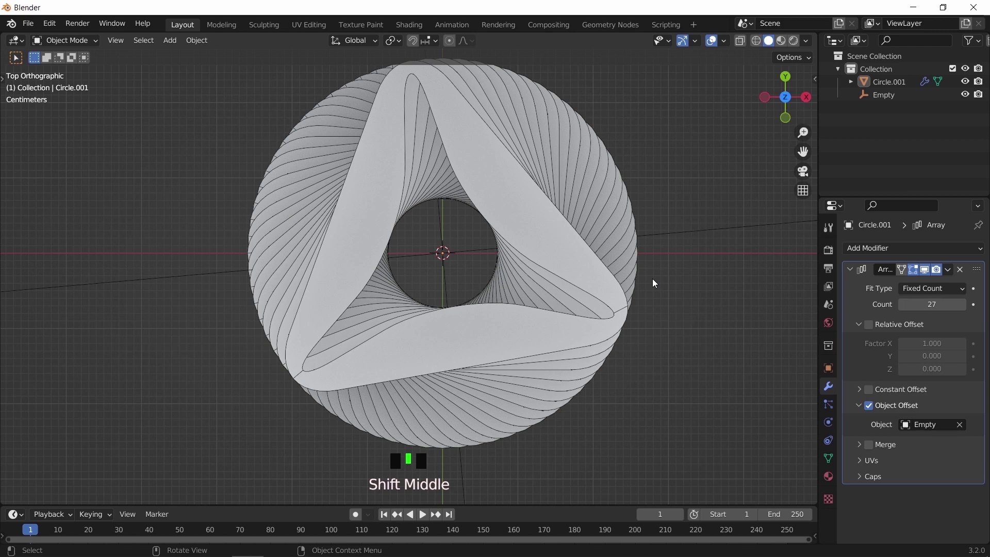
middle_drag(653, 281, 601, 254)
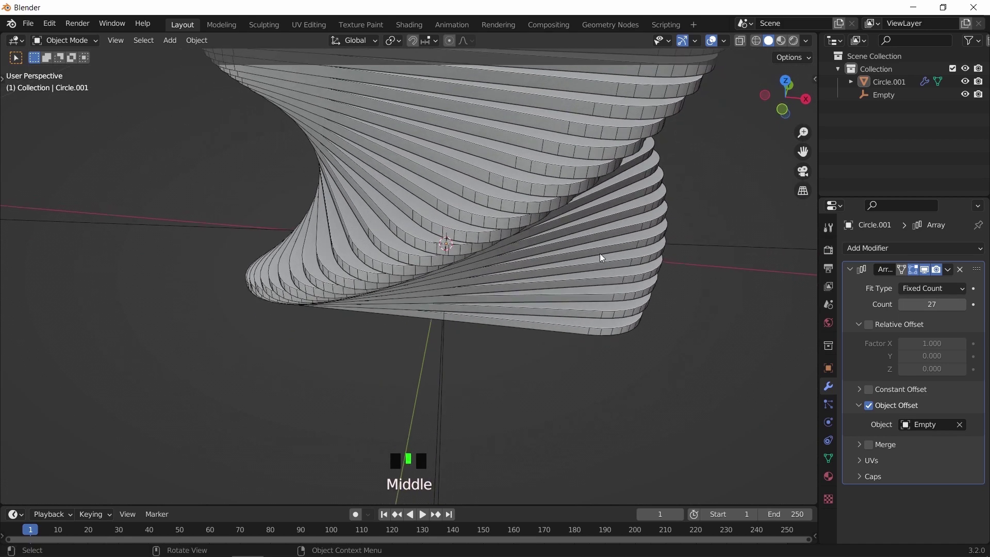
scroll(528, 236, down, 2)
shift+middle_drag(528, 236, 538, 327)
scroll(549, 280, up, 1)
click(533, 177)
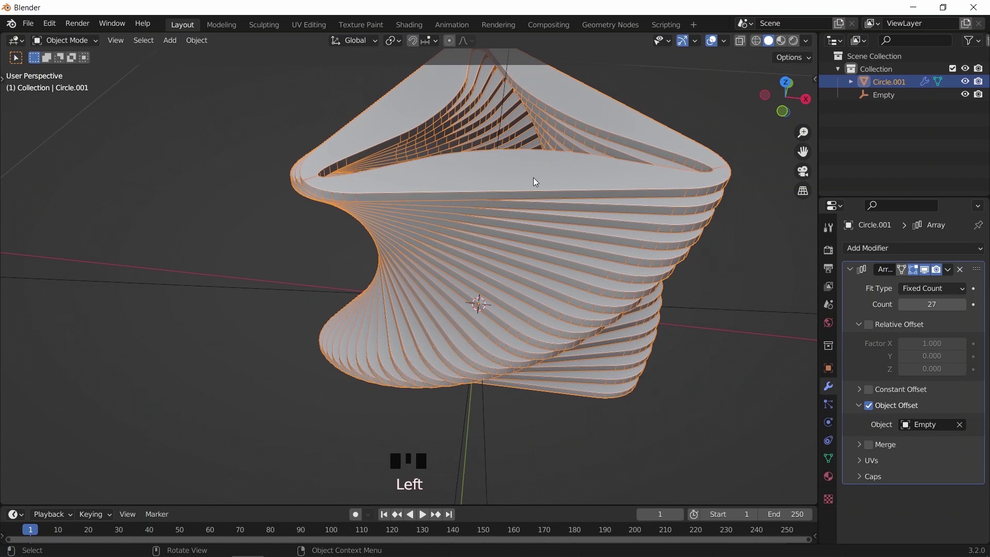
click(948, 269)
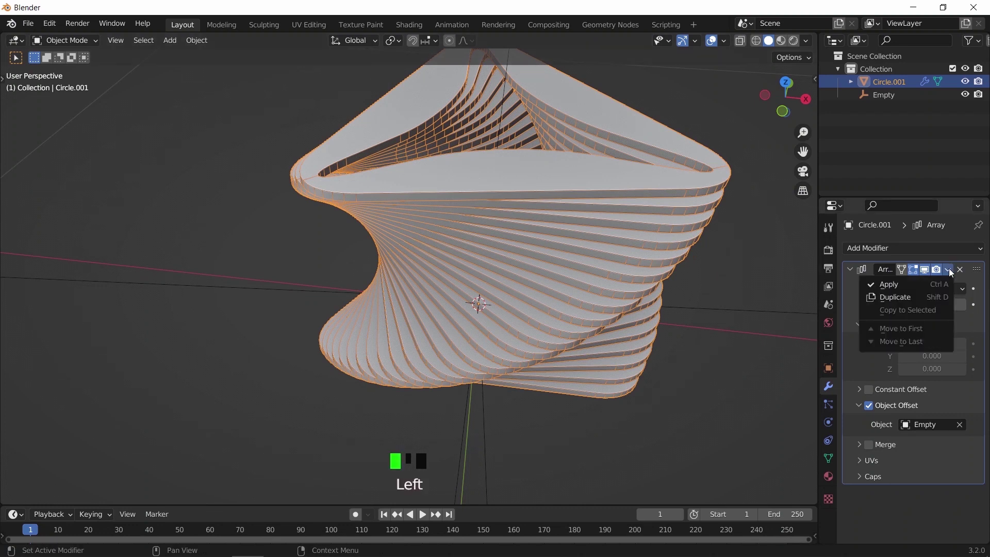
click(920, 283)
Select the complete inner edge loop on the top face of the uppermost hollow triangle in edge select mode
key(Tab)
shift+middle_drag(562, 181, 522, 174)
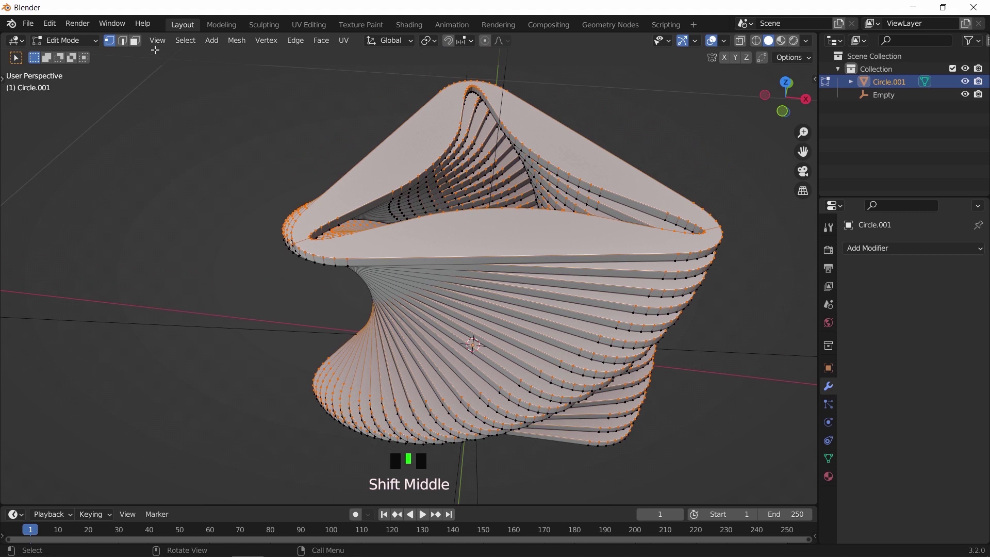
click(124, 42)
click(516, 137)
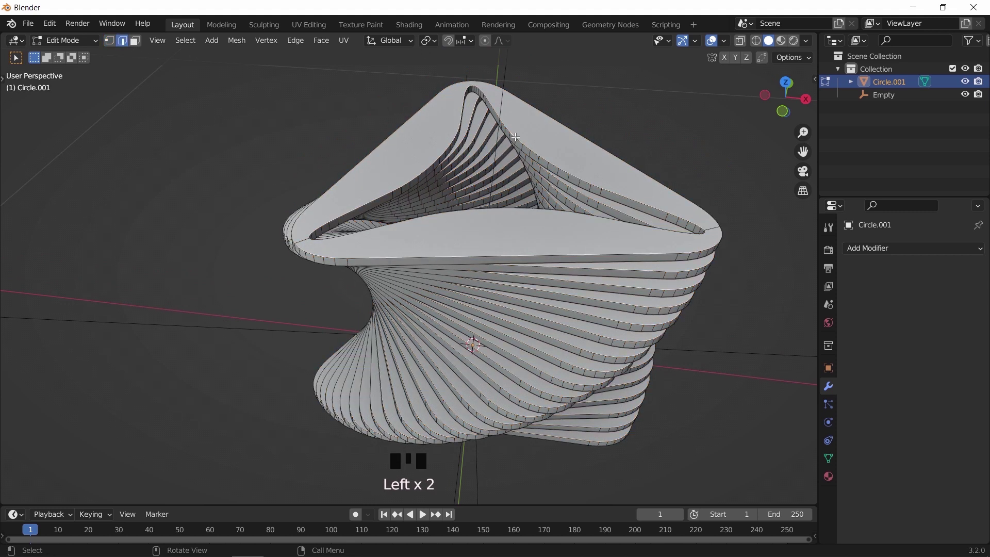
key(z)
click(373, 176)
mouse_move(373, 175)
middle_down()
mouse_move(451, 224)
mouse_move(434, 192)
middle_up()
key(z)
click(560, 217)
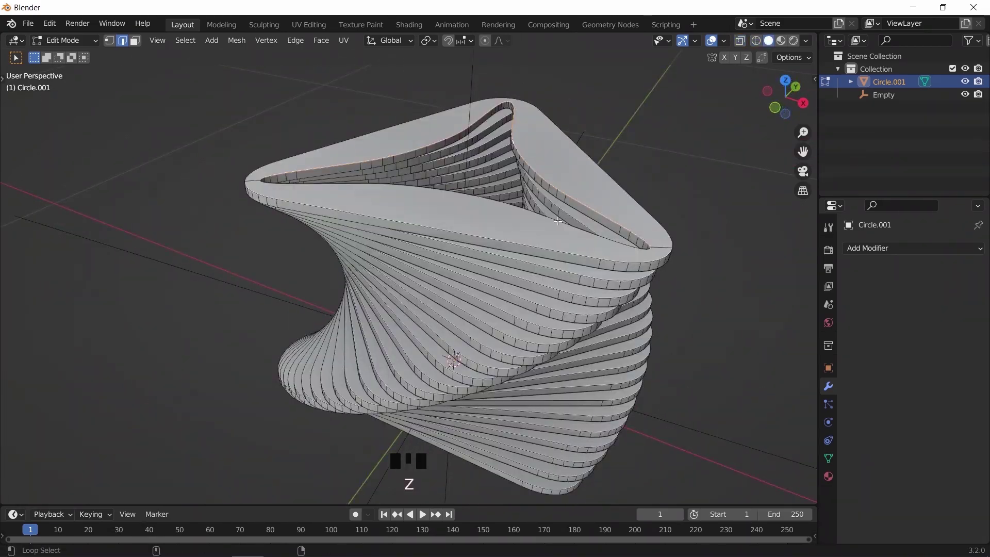
middle_drag(567, 240, 472, 201)
scroll(472, 201, up, 2)
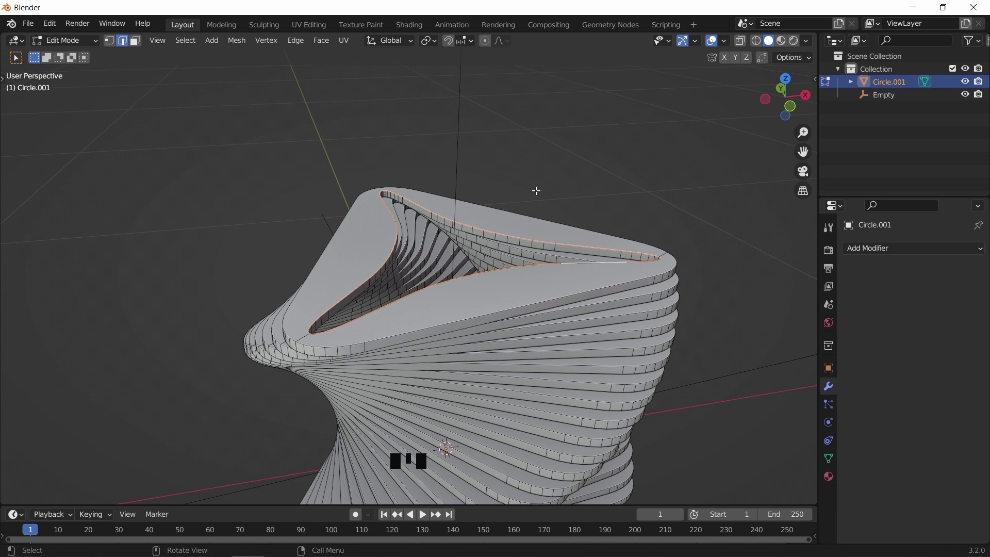
Duplicate the selected edge loop in place and separate it into its own object
key(shift+d)
right_click(541, 133)
key(p)
click(539, 133)
key(Tab)
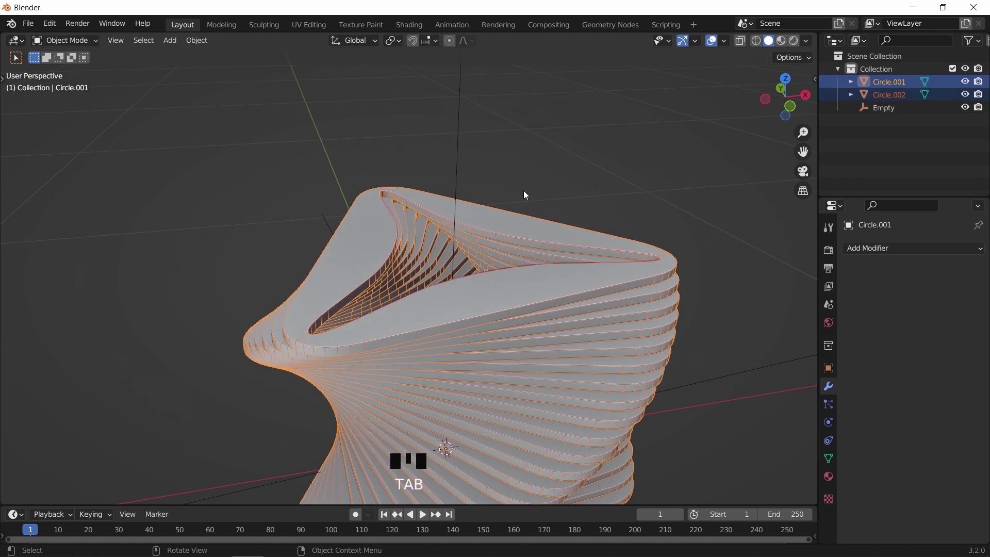
Fill the separated edge loop with a face so it closes the lamp's top opening, and deselect it
click(488, 231)
key(Tab)
key(a)
key(Tab)
click(621, 186)
middle_drag(642, 207, 528, 280)
scroll(475, 226, up, 2)
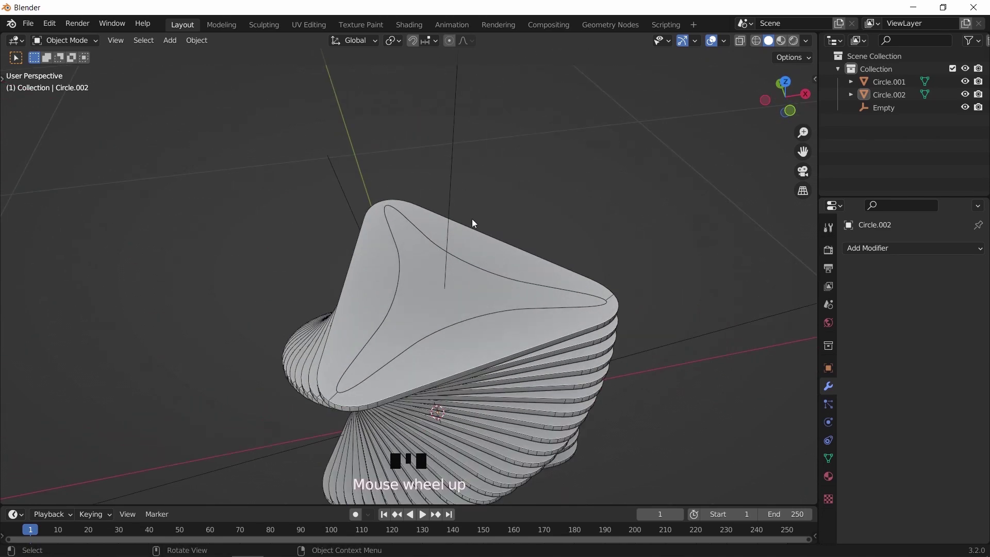
Add a mesh cylinder, scale it down and raise it about 0.338 m along Z to the lamp's top
key(shift+a)
mouse_move(442, 109)
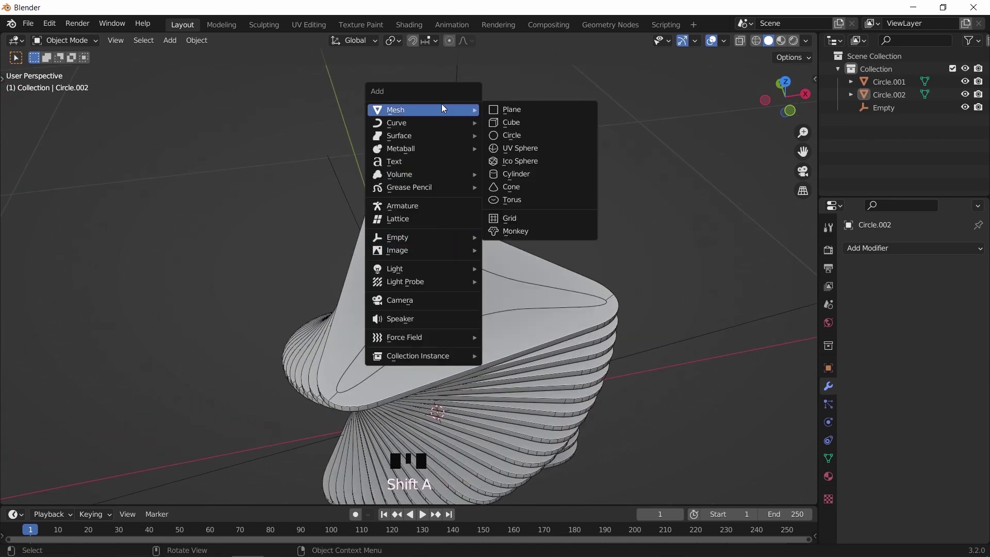
click(529, 175)
key(s)
click(693, 343)
key(s)
click(528, 370)
key(g)
click(547, 305)
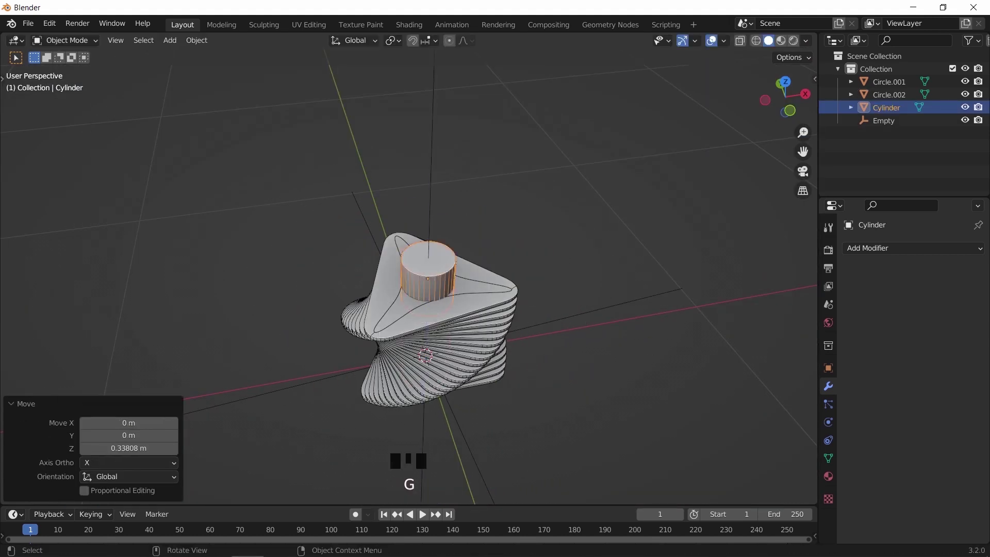
Scale the cylinder to about 0.33 and lower it about 0.08 m along Z into the lamp
key(s)
click(495, 311)
scroll(497, 314, up, 4)
middle_drag(497, 314, 519, 213)
key(g)
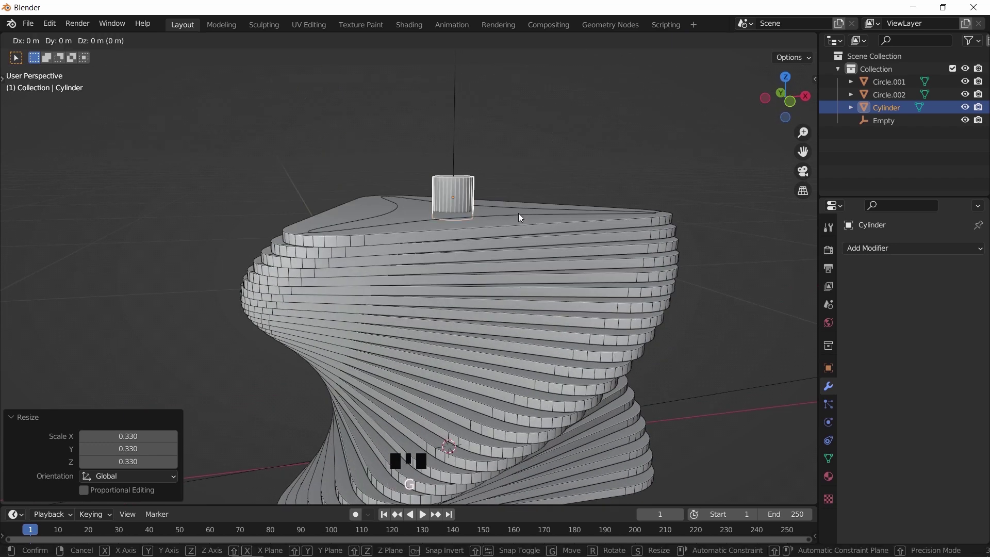
click(519, 323)
Stretch the cylinder to about 1.39 along Z in front view and reposition it vertically inside the lamp
key(KP_1)
scroll(534, 284, up, 3)
key(s)
key(z)
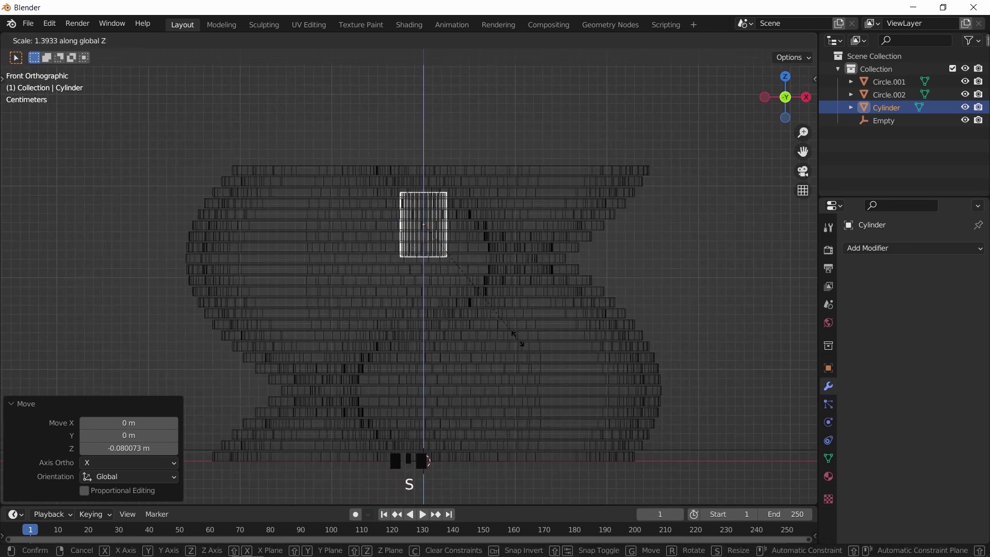
click(518, 338)
key(g)
click(517, 360)
Inset the cylinder's top face in wireframe shading and extrude it up about 0.057 m as a thin stem
key(Tab)
key(z)
click(319, 319)
middle_drag(464, 227, 508, 312)
scroll(507, 311, up, 2)
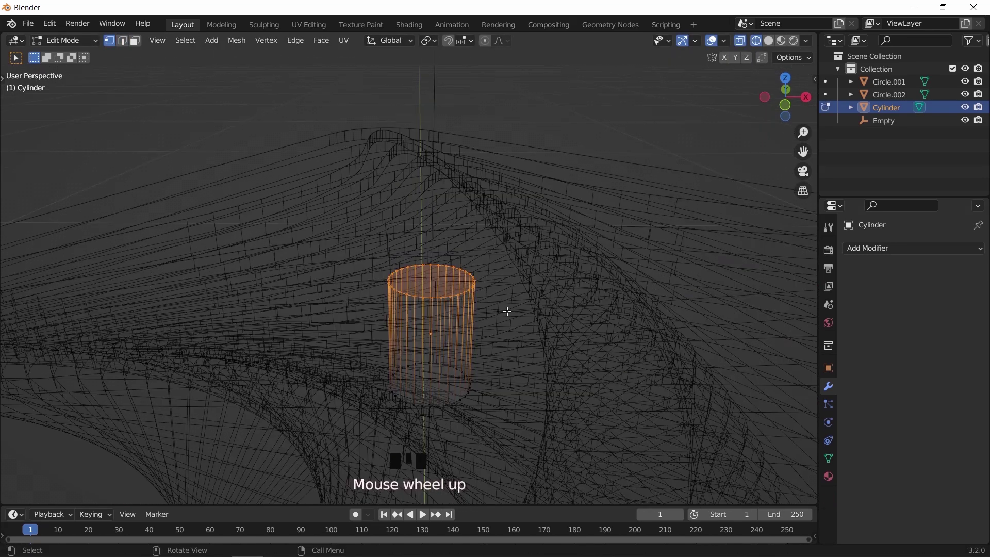
key(i)
click(545, 335)
key(e)
click(555, 255)
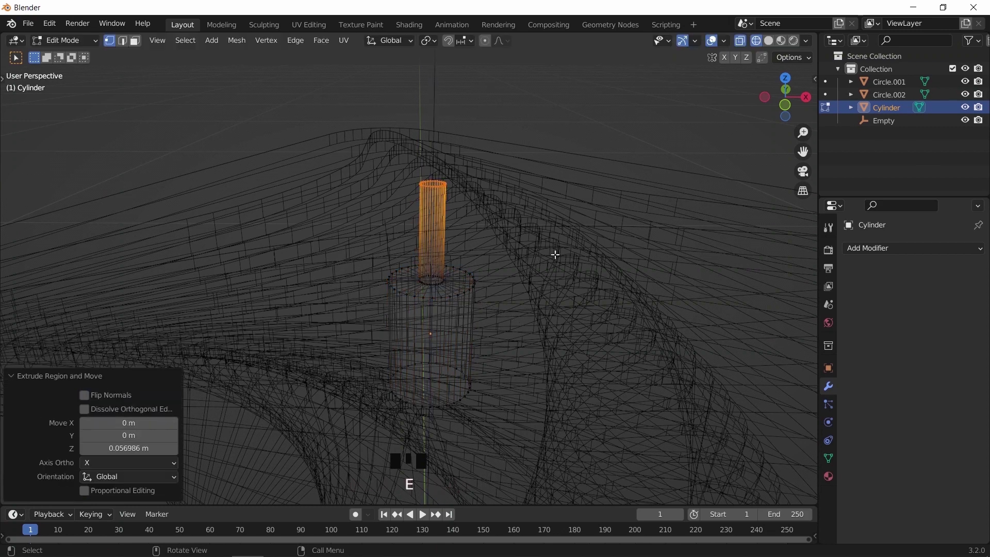
Lower the stem's top about 0.0097 m along Z in front view, and extrude a further section about 0.011 m upward
key(KP_1)
key(g)
key(z)
click(511, 299)
scroll(469, 338, up, 10)
scroll(479, 294, down, 2)
key(e)
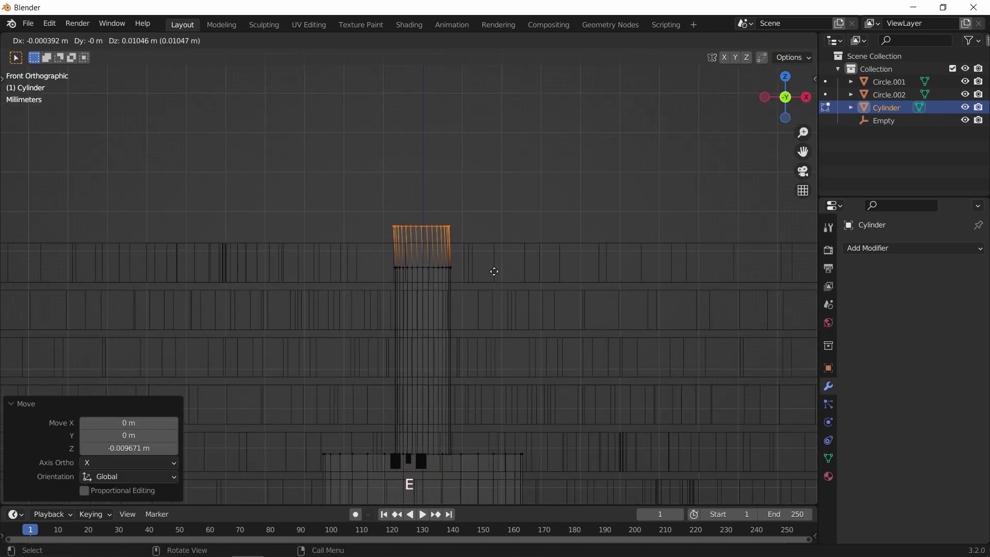
click(487, 269)
scroll(535, 271, down, 2)
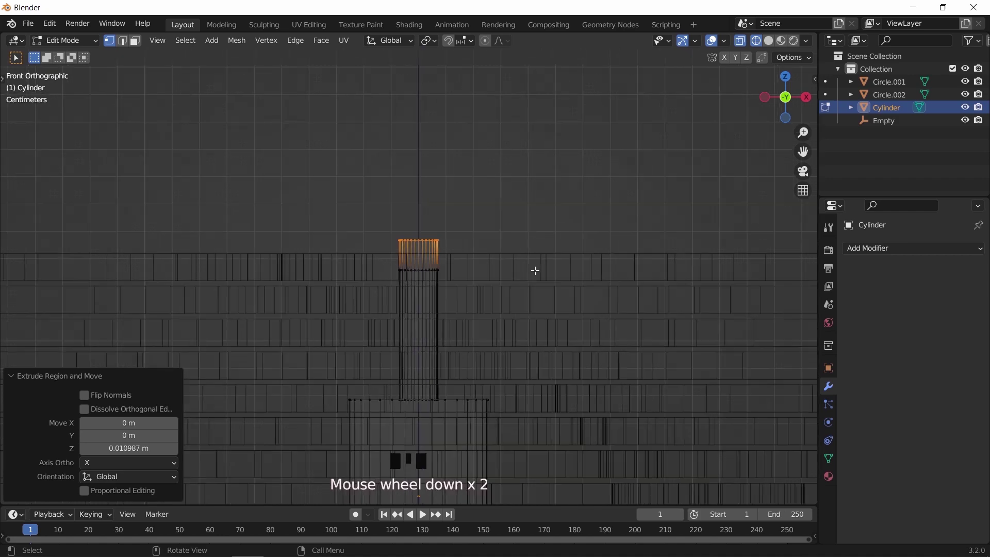
Extrude a narrower cable upward from the stem's top and raise its end another 0.483 m or so along Z
key(ctrl+z)
key(e)
click(591, 131)
scroll(564, 279, down, 11)
key(g)
click(571, 101)
scroll(484, 258, up, 10)
scroll(485, 235, down, 1)
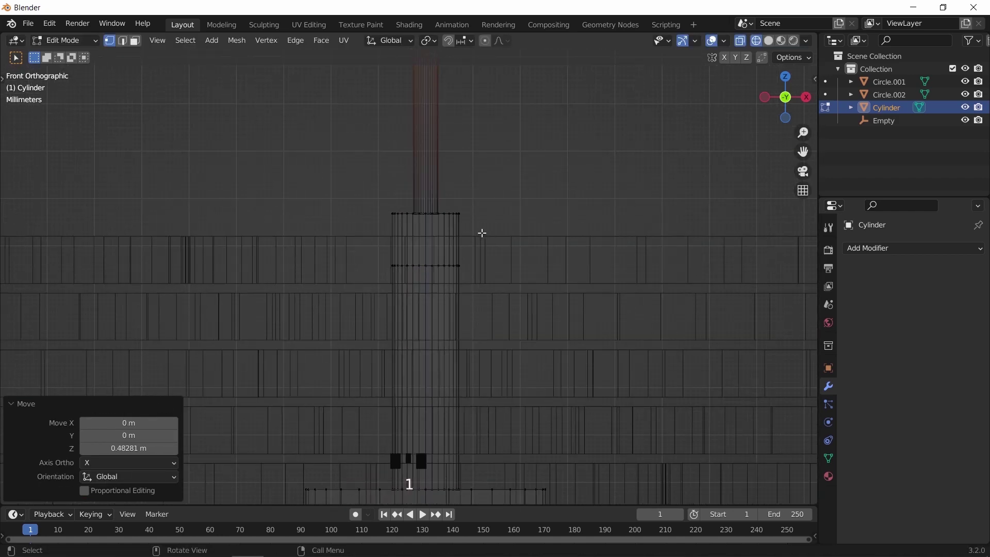
Fatten the short band of faces at the stem's top outward into a wide disc, and return to Object Mode in solid shading
drag(485, 230, 398, 256)
right_drag(440, 239, 464, 270)
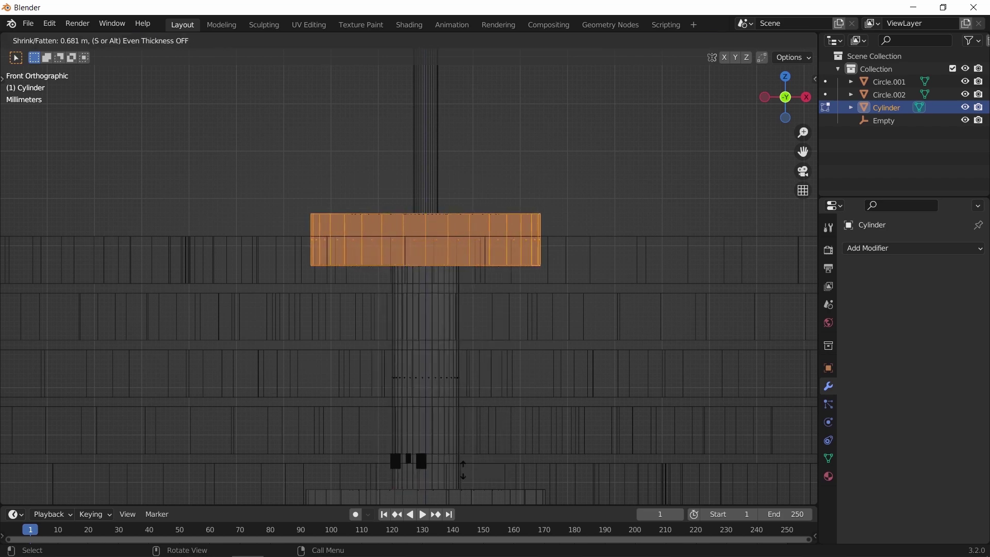
click(572, 435)
key(shift+z)
key(Tab)
Hide the viewport overlays and inspect the lamp with its hanging cable from several angles
middle_drag(597, 274, 450, 326)
click(601, 175)
shift+middle_drag(600, 175, 492, 266)
scroll(568, 329, down, 3)
scroll(542, 264, up, 2)
click(561, 316)
scroll(561, 251, down, 2)
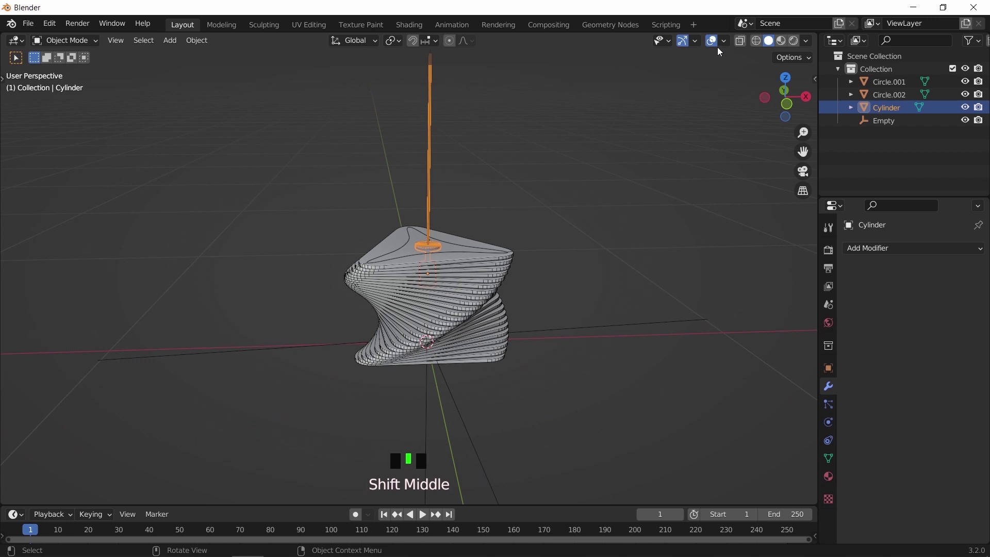
click(713, 41)
scroll(595, 269, up, 4)
middle_drag(594, 292, 712, 298)
scroll(637, 300, down, 2)
middle_drag(638, 303, 516, 347)
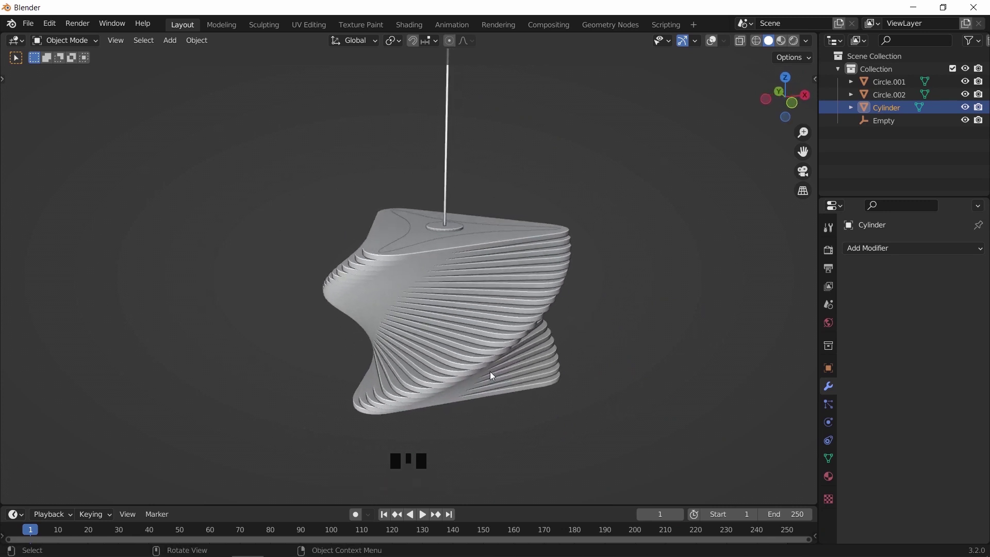
middle_drag(490, 371, 640, 375)
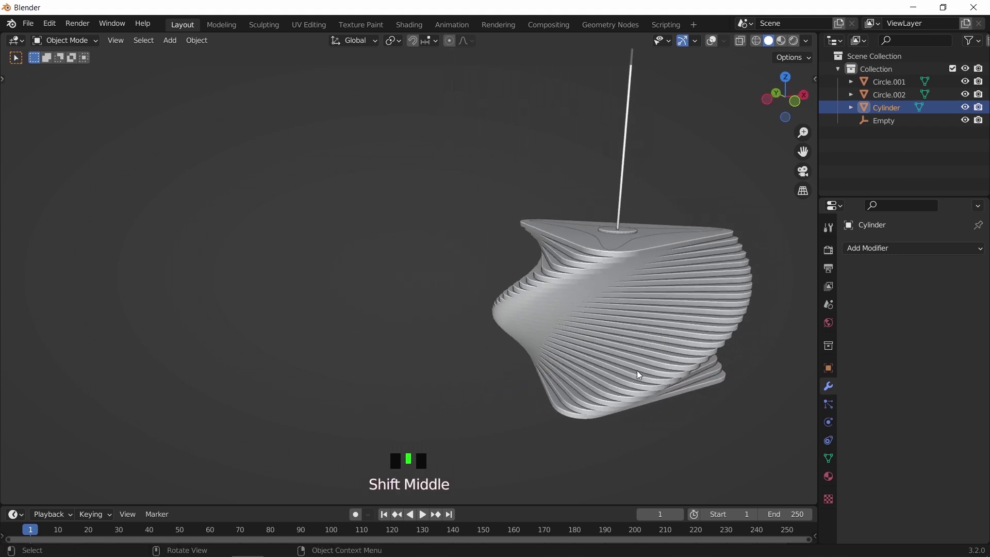